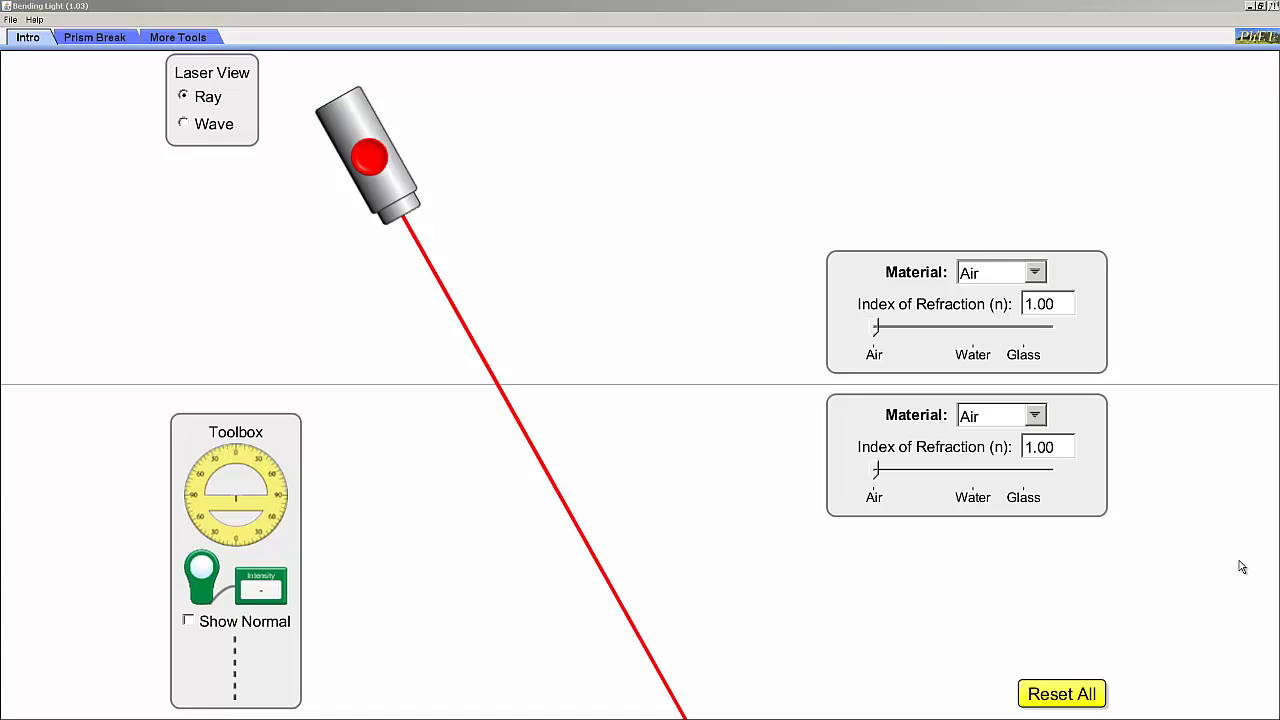
Step: Set the lower medium to Water, index 1.33, so the ray bends at the boundary
click(1036, 416)
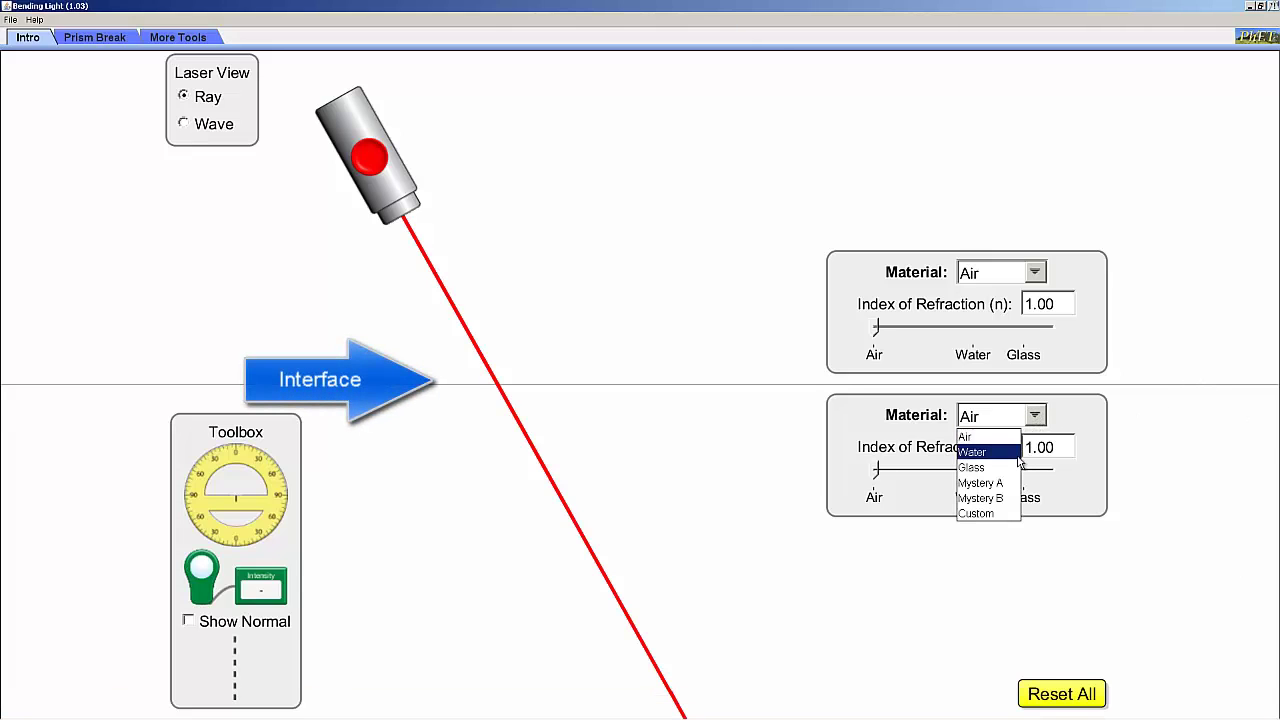
click(1016, 454)
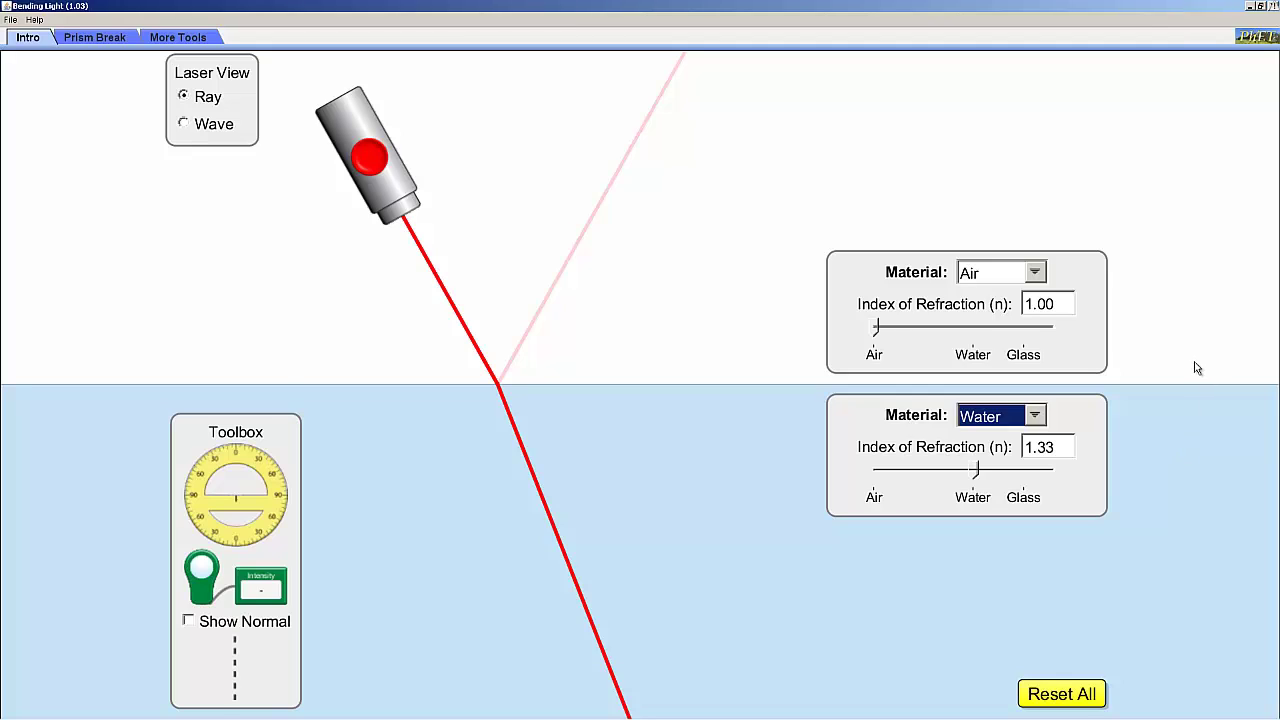
Step: Switch the laser view to Wave so the wavefronts bend entering the water
click(184, 124)
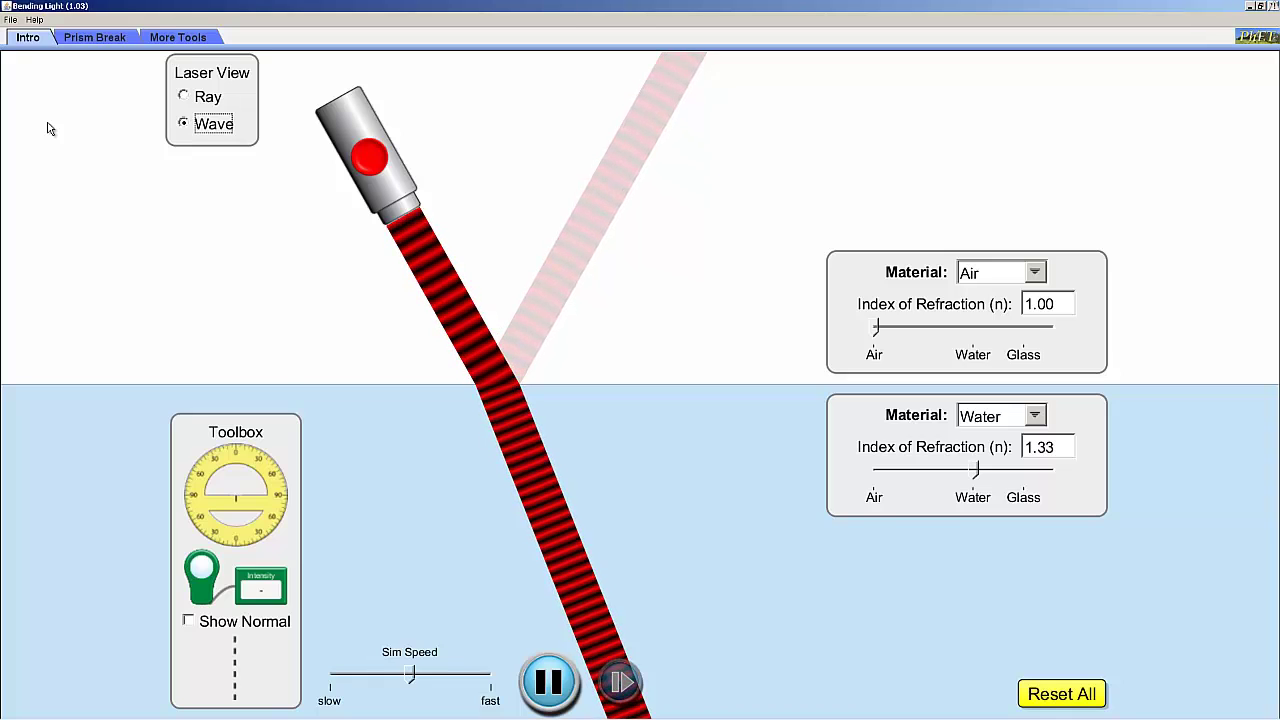
Step: Switch the laser back to Ray view and turn on Show Normal
click(184, 97)
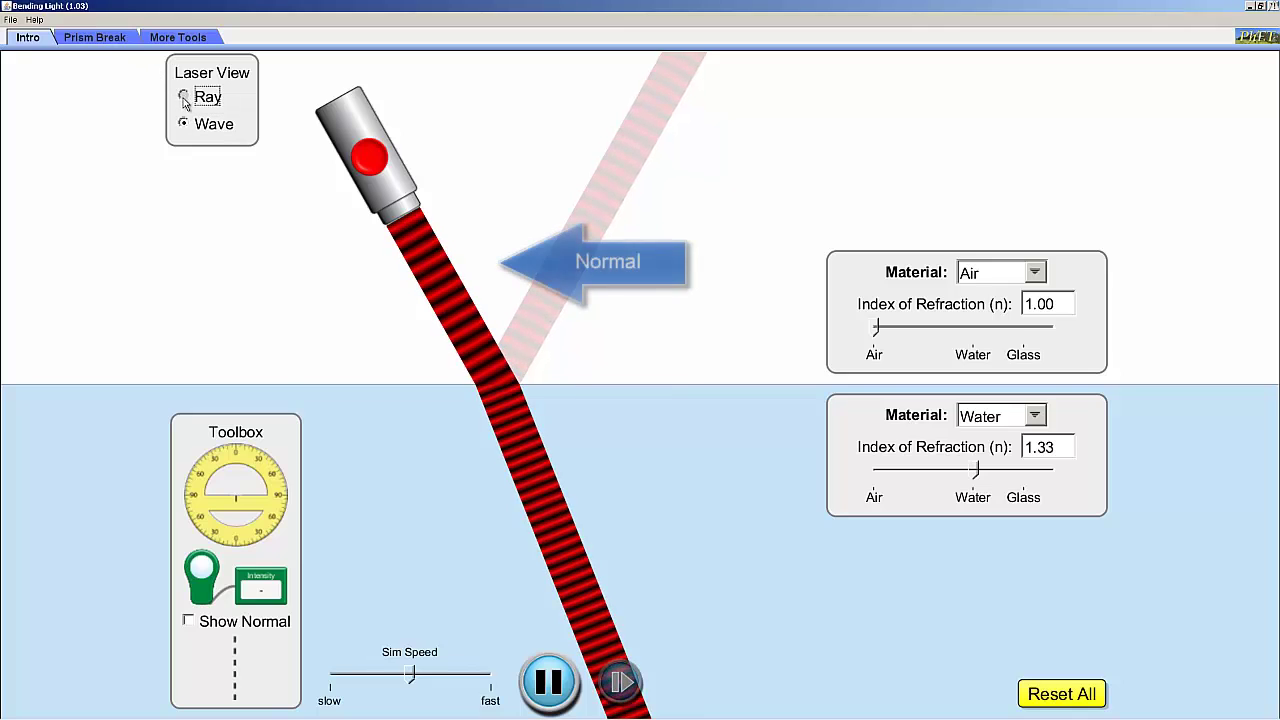
click(189, 622)
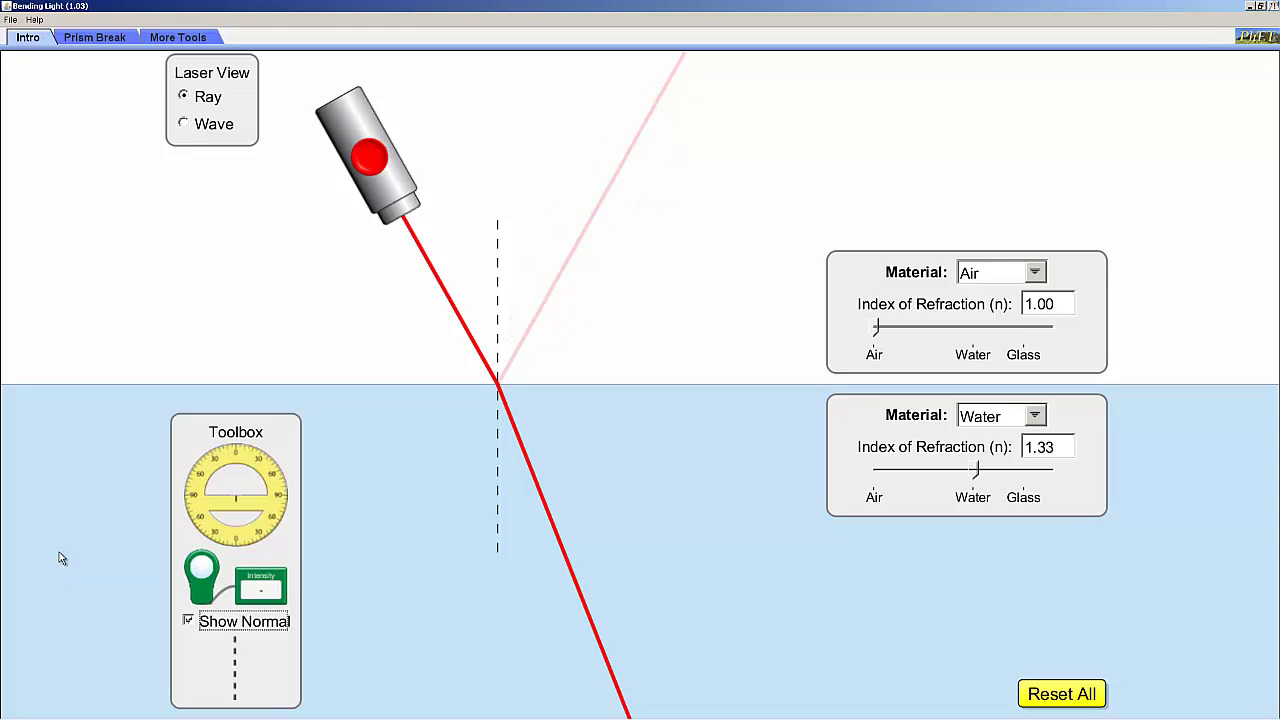
click(355, 128)
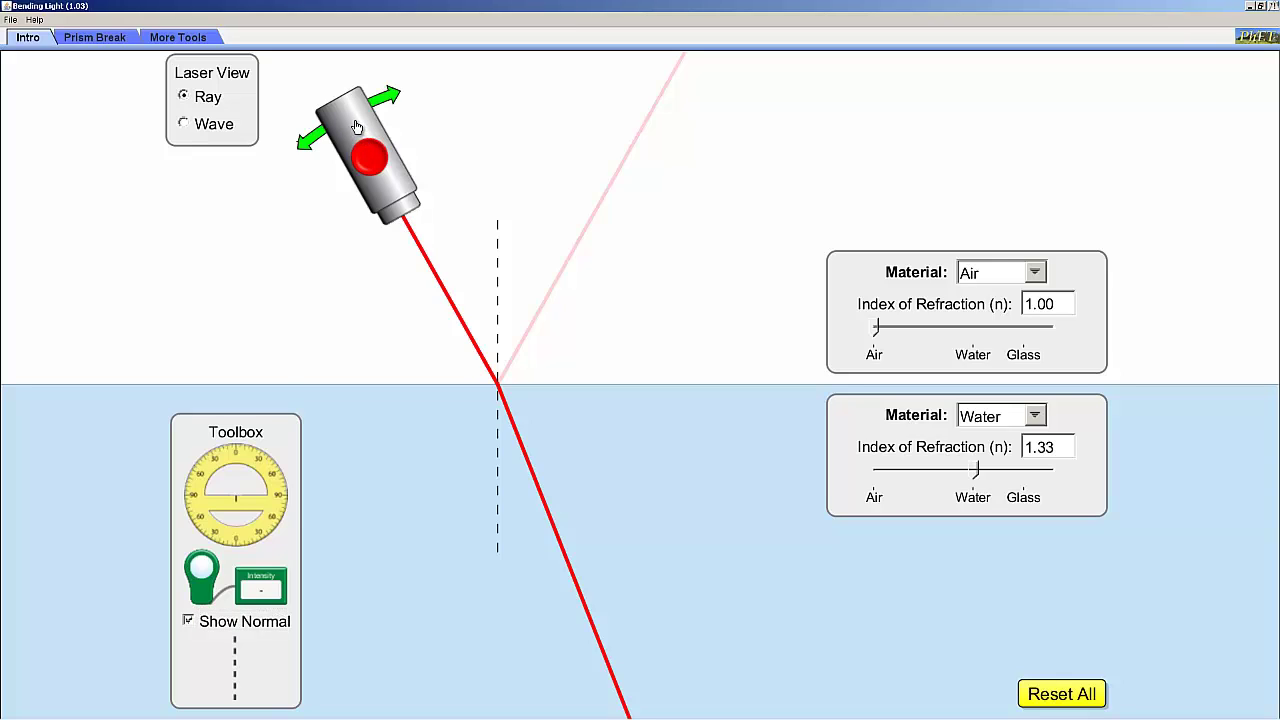
Step: Rotate the laser from near vertical to grazing, then back to a steep angle into the water
drag(355, 128, 468, 126)
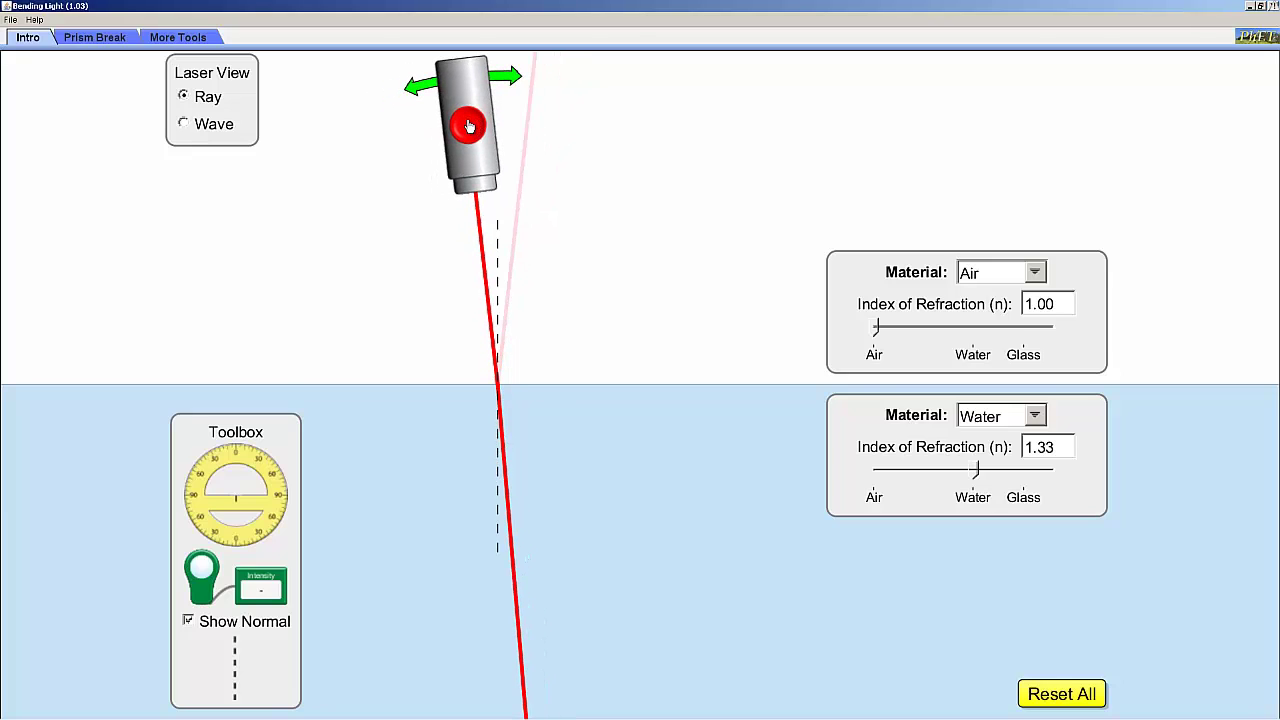
drag(468, 126, 468, 125)
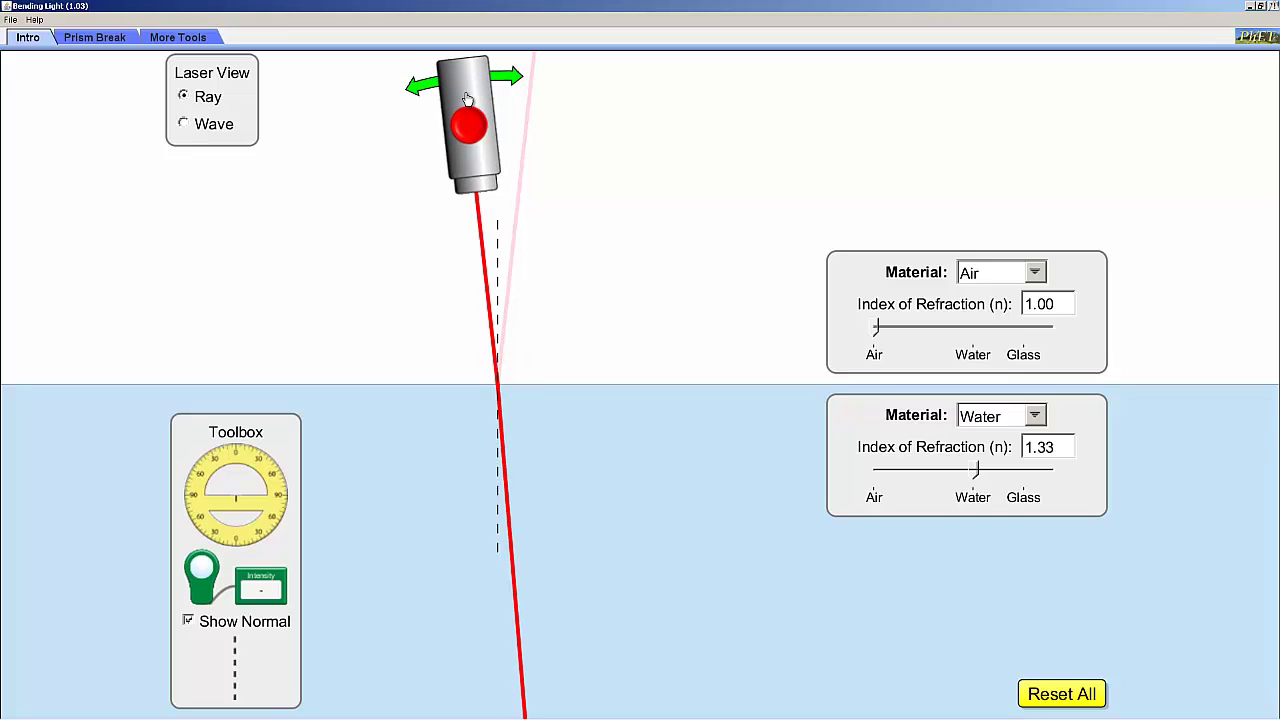
drag(467, 99, 463, 98)
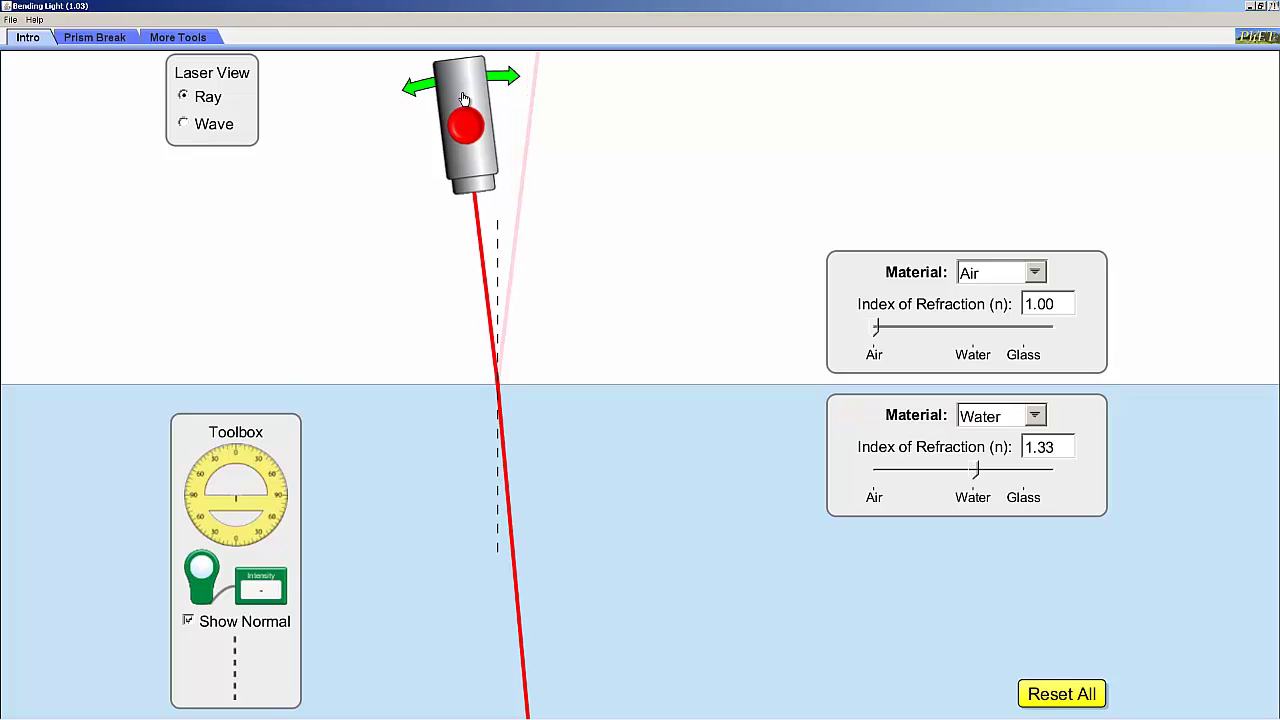
mouse_move(463, 98)
mouse_down()
mouse_move(311, 143)
mouse_move(224, 236)
mouse_up()
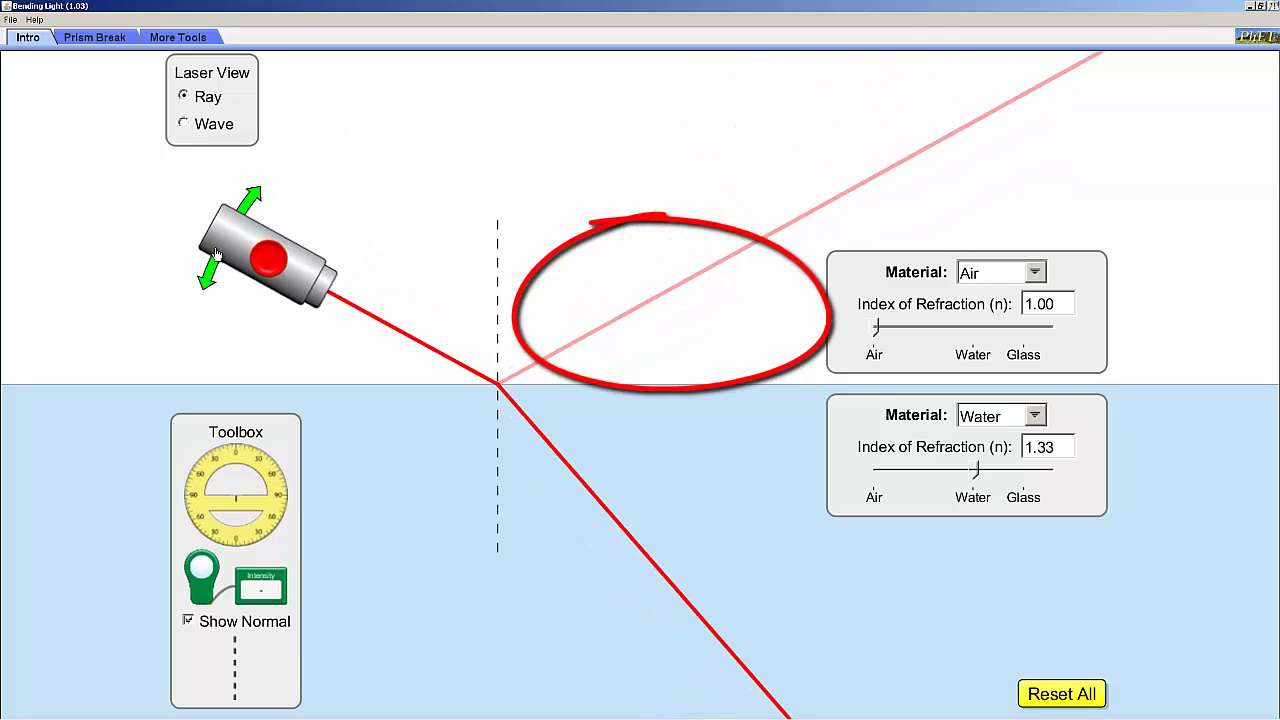
drag(215, 255, 186, 380)
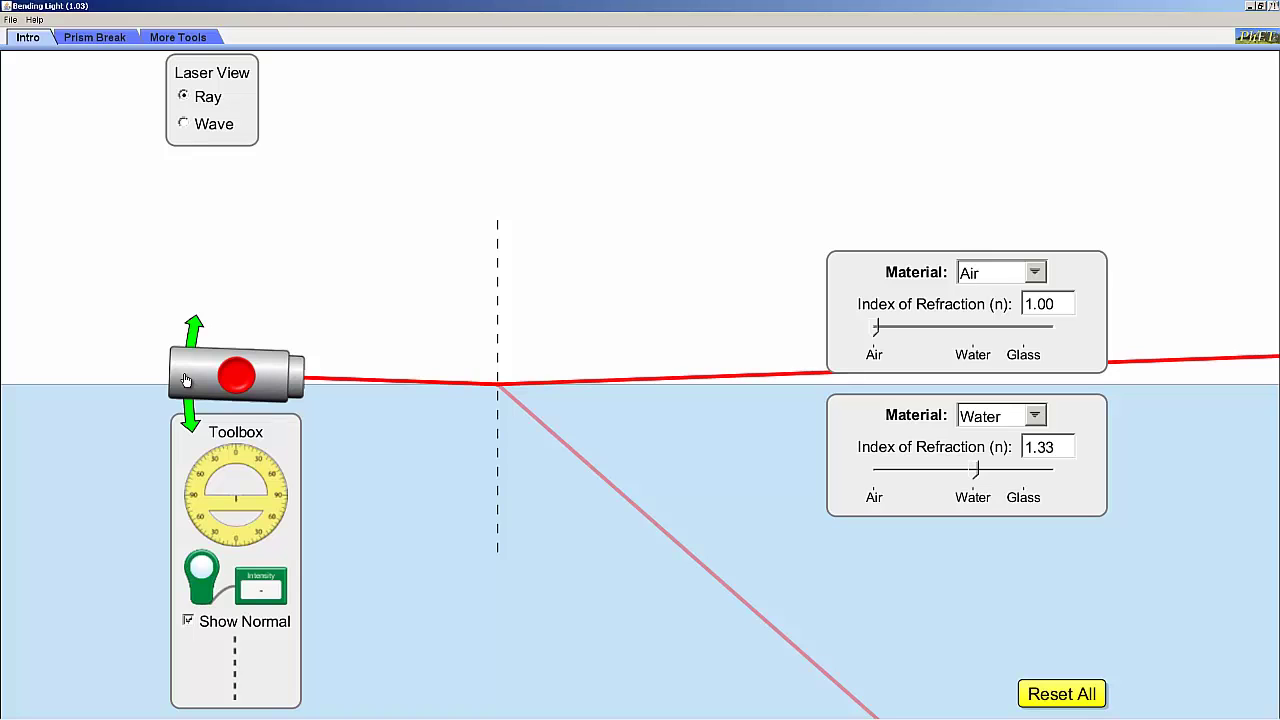
drag(186, 380, 355, 224)
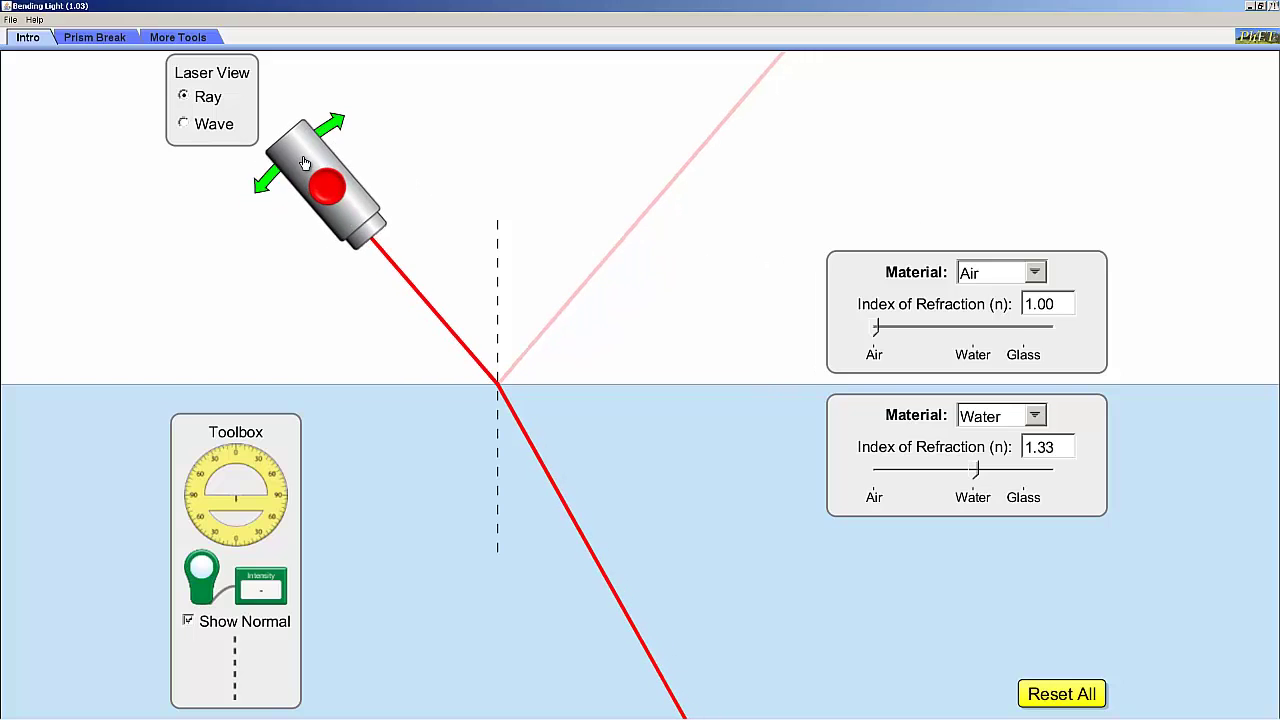
drag(305, 163, 325, 147)
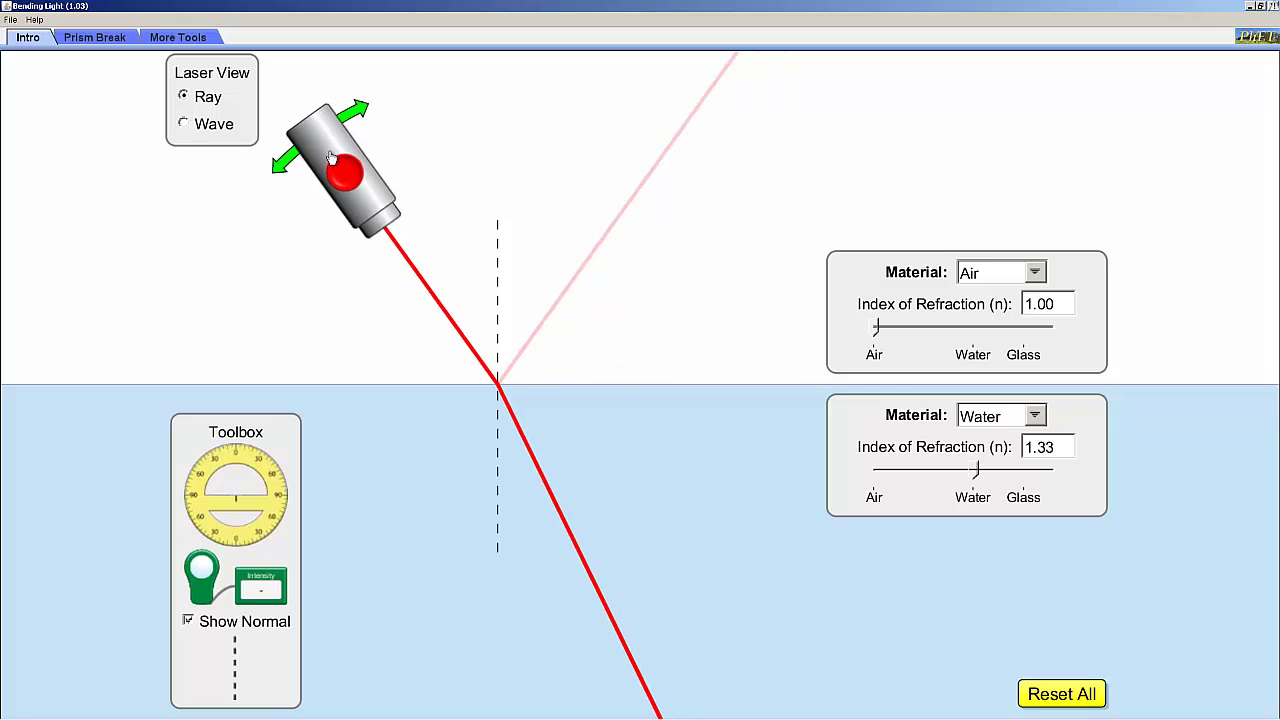
Step: Make the upper medium Water and the lower medium Air
click(1035, 274)
click(1005, 303)
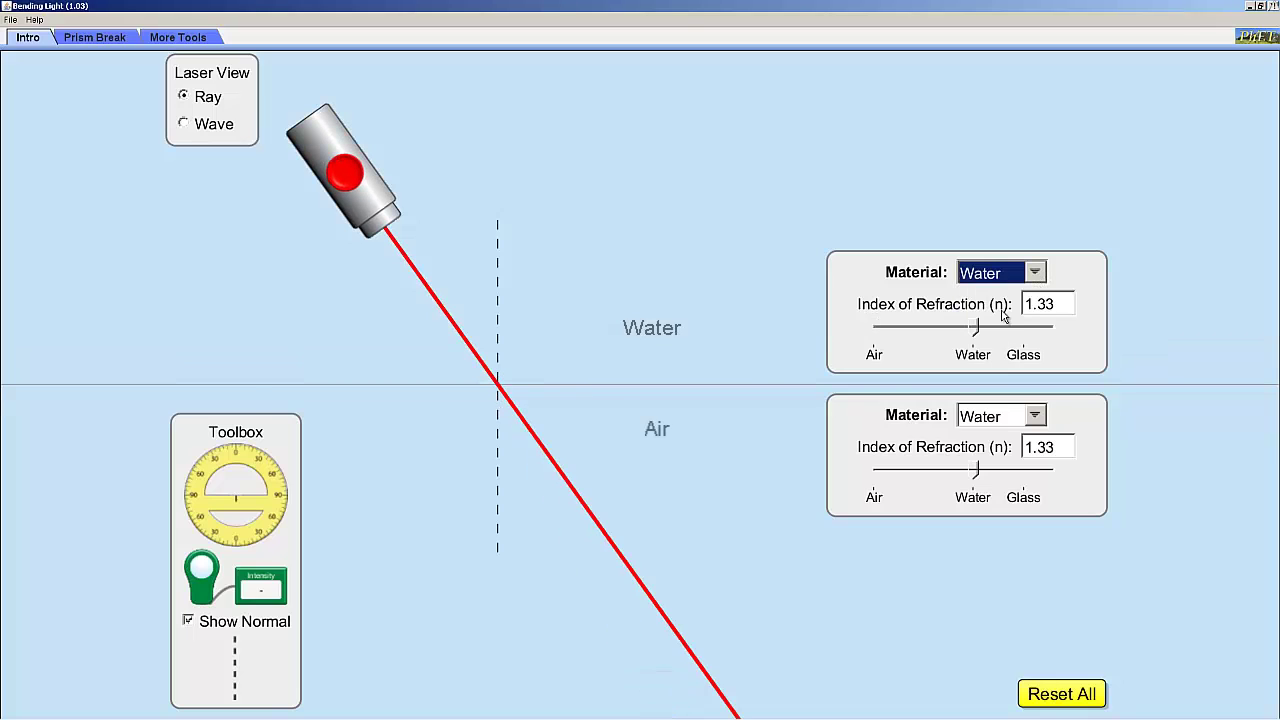
click(1035, 416)
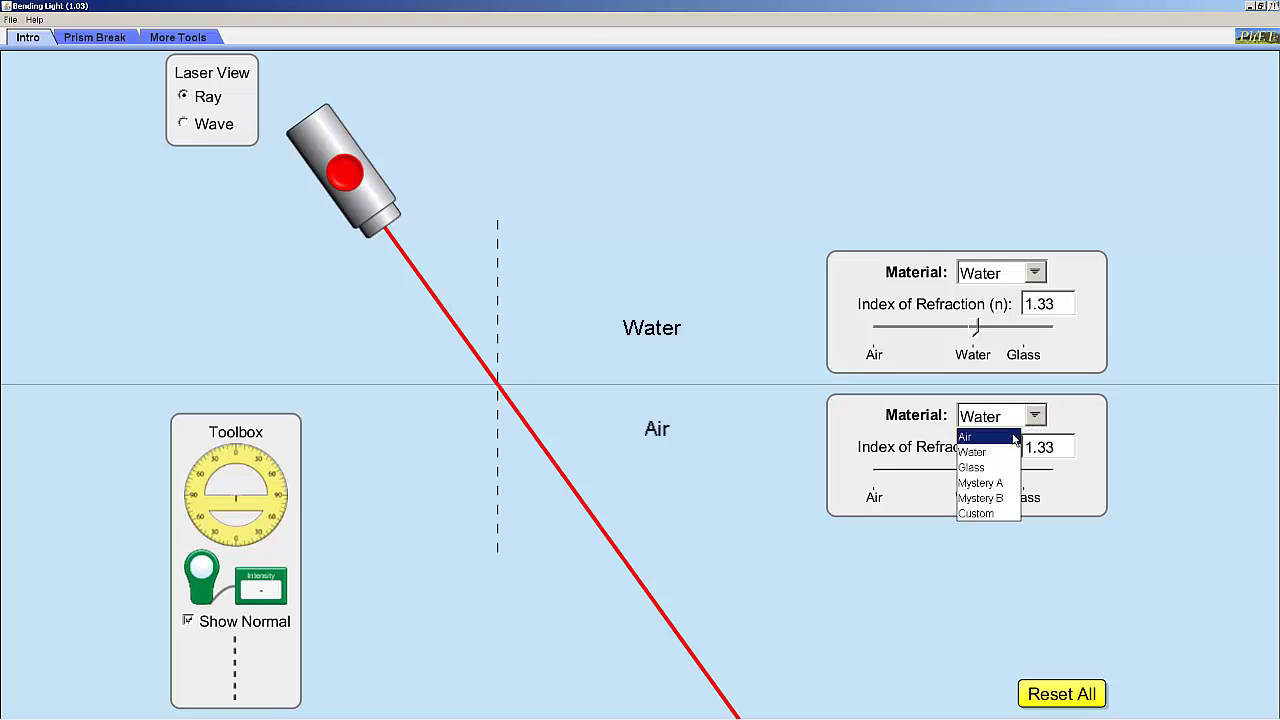
click(990, 438)
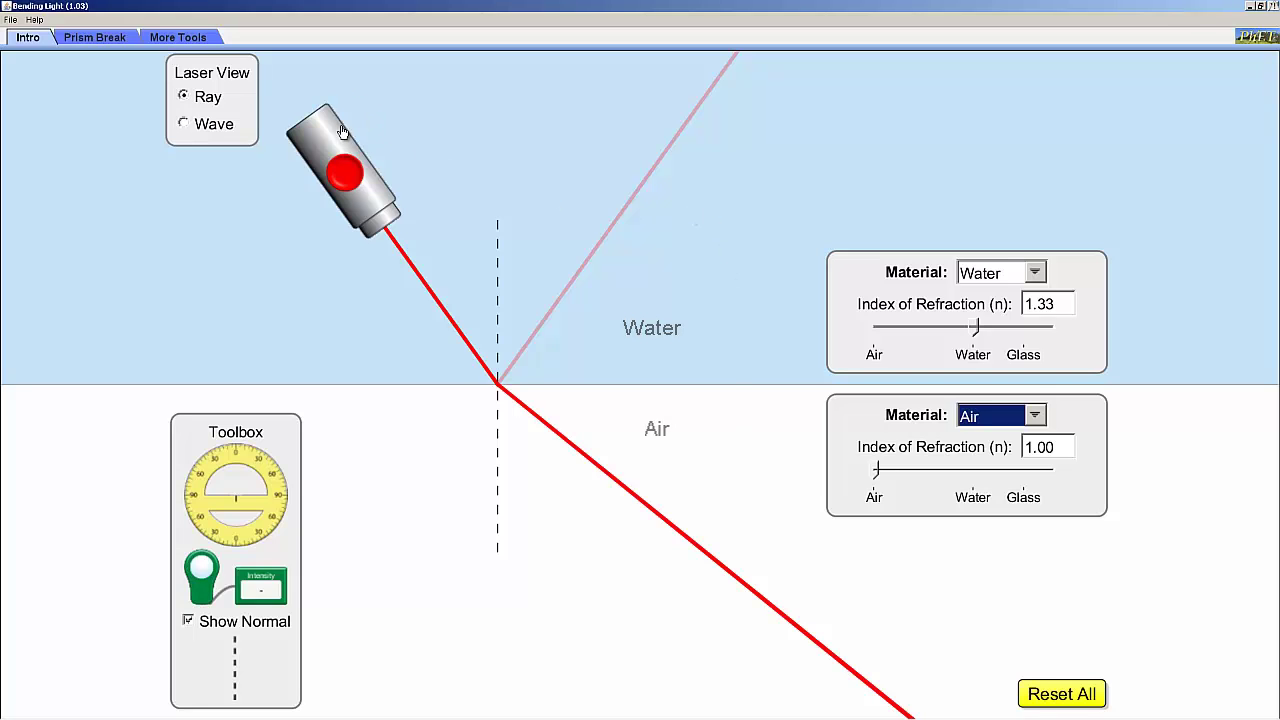
Step: Tilt the laser to a grazing angle for total internal reflection, then aim it steeply again
mouse_move(327, 133)
drag(327, 133, 260, 198)
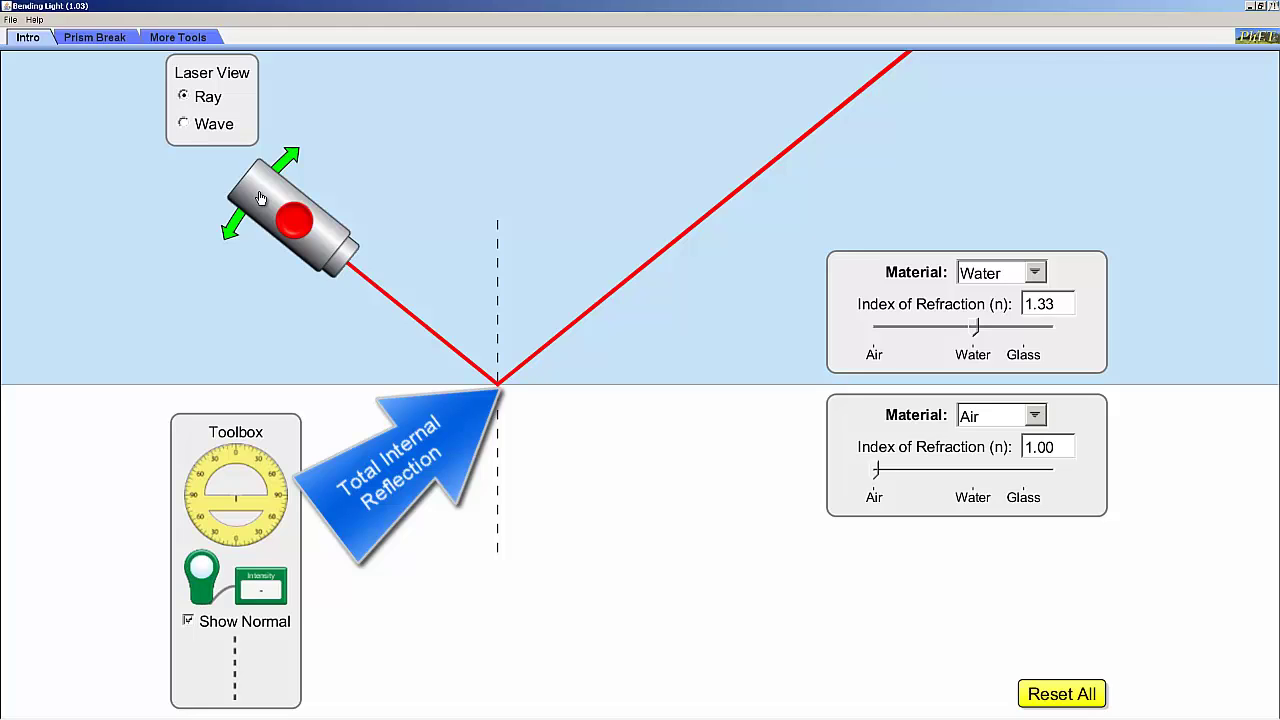
drag(260, 198, 129, 333)
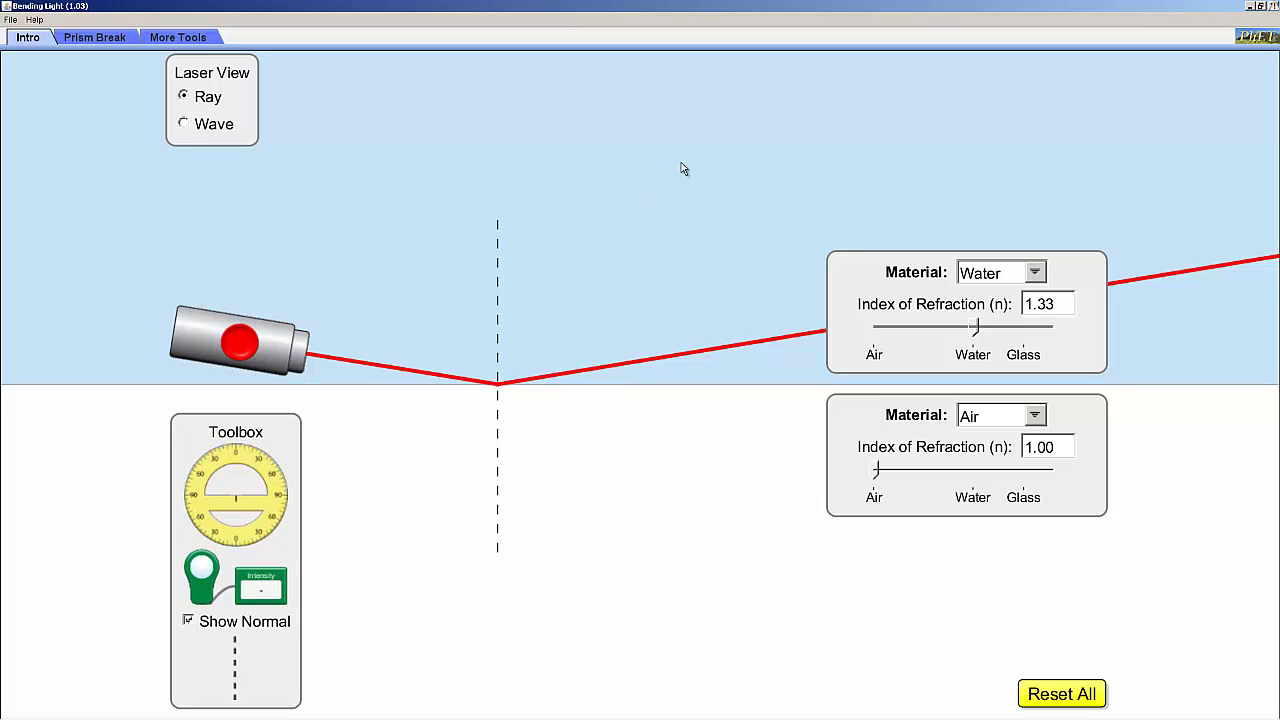
drag(206, 332, 367, 197)
Step: Restore the media to Air above and Water below
click(1036, 416)
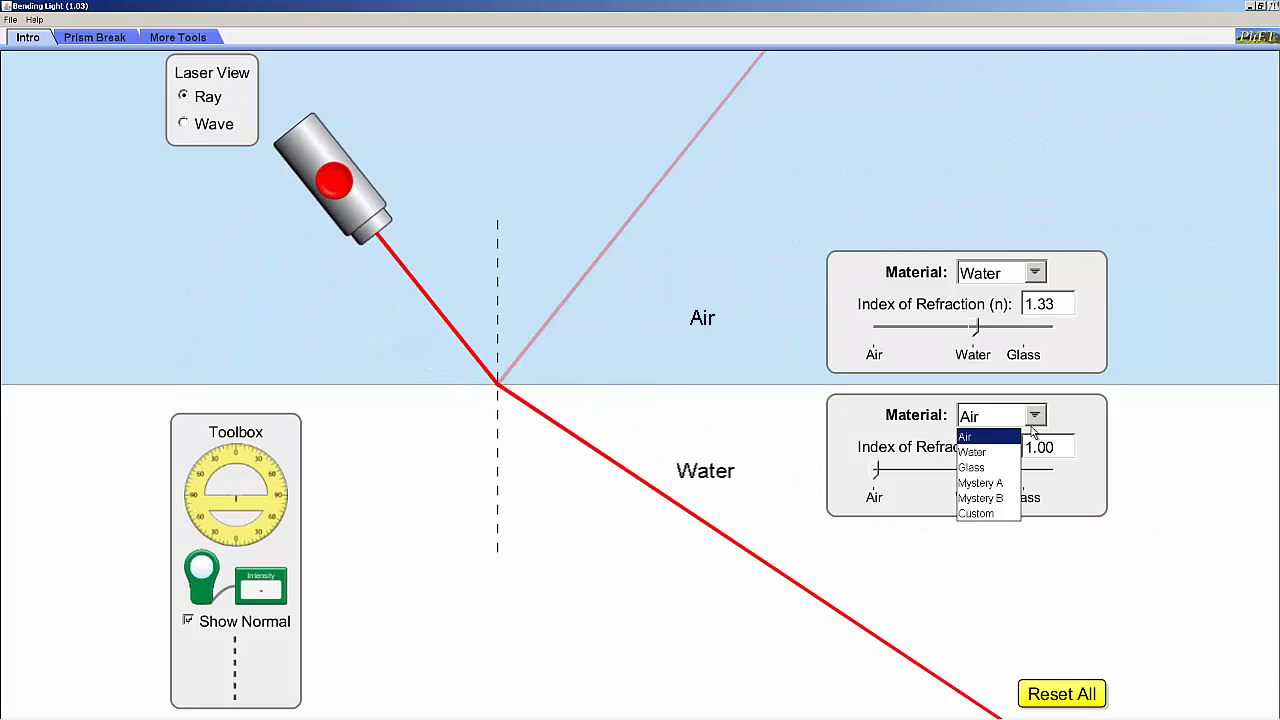
click(1015, 452)
click(1038, 272)
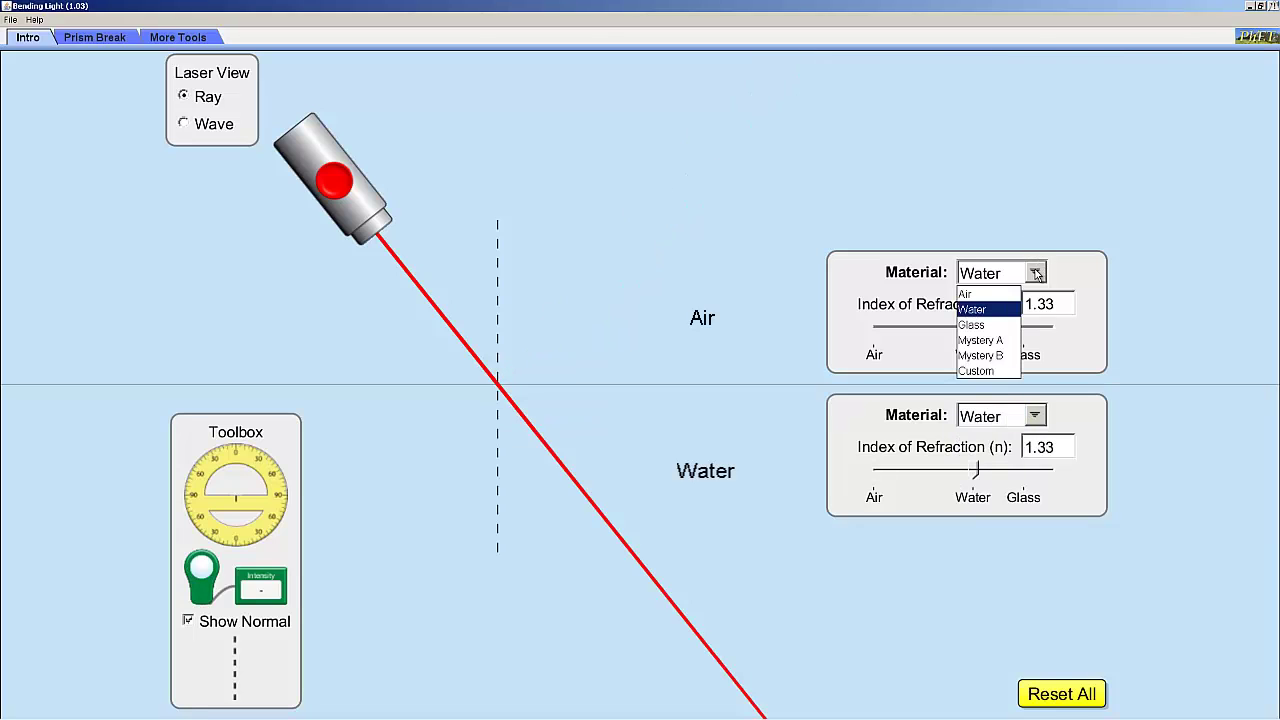
click(1020, 291)
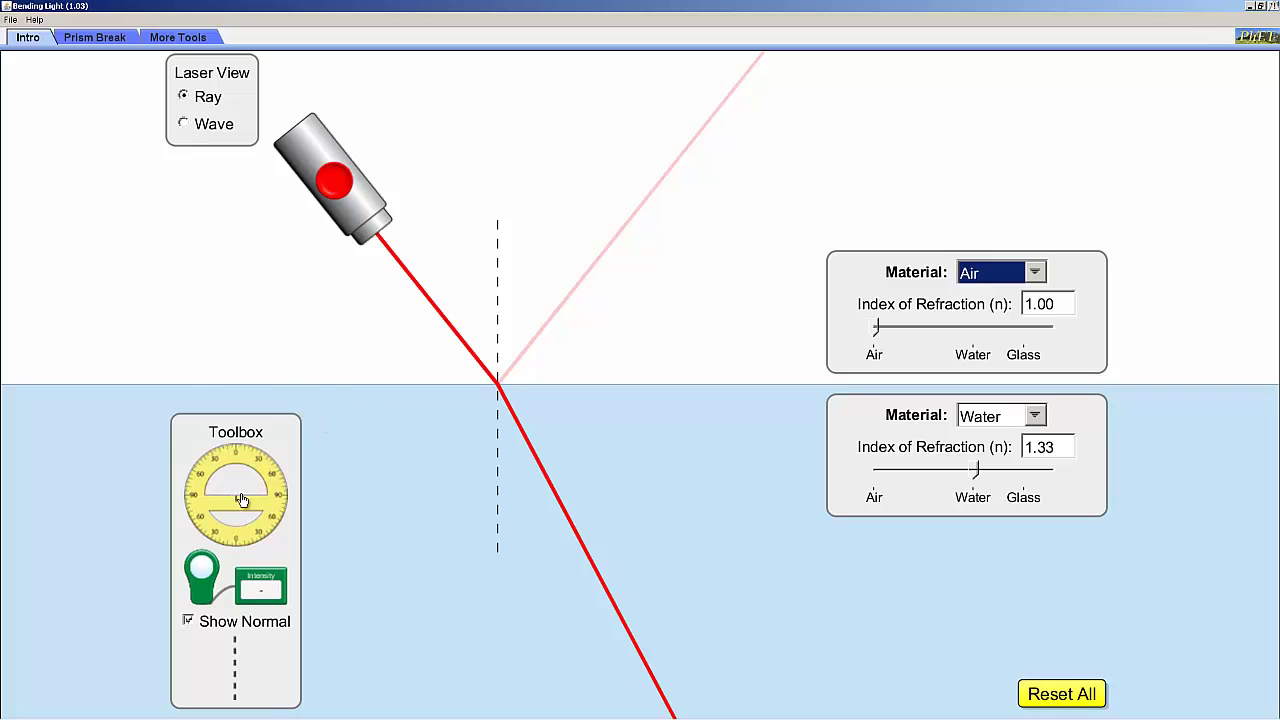
Step: Centre the protractor on the refraction point and tilt the laser to 30° incidence
drag(245, 495, 500, 393)
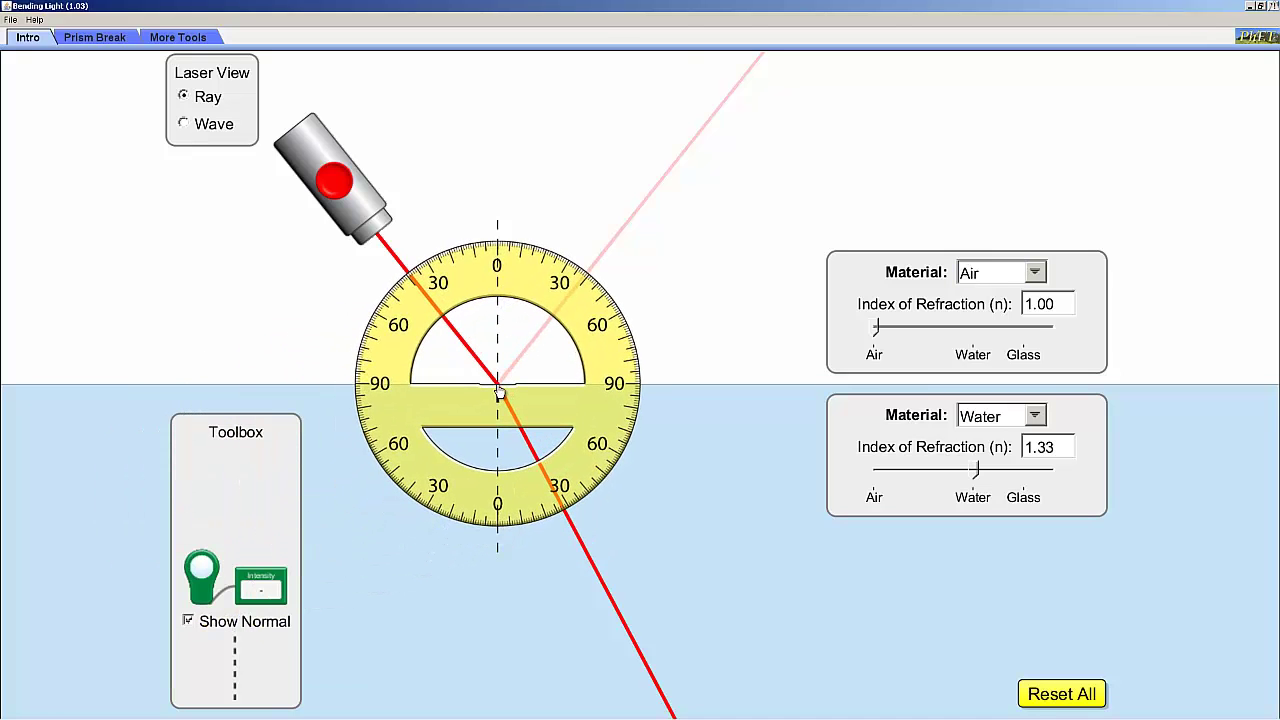
mouse_move(320, 163)
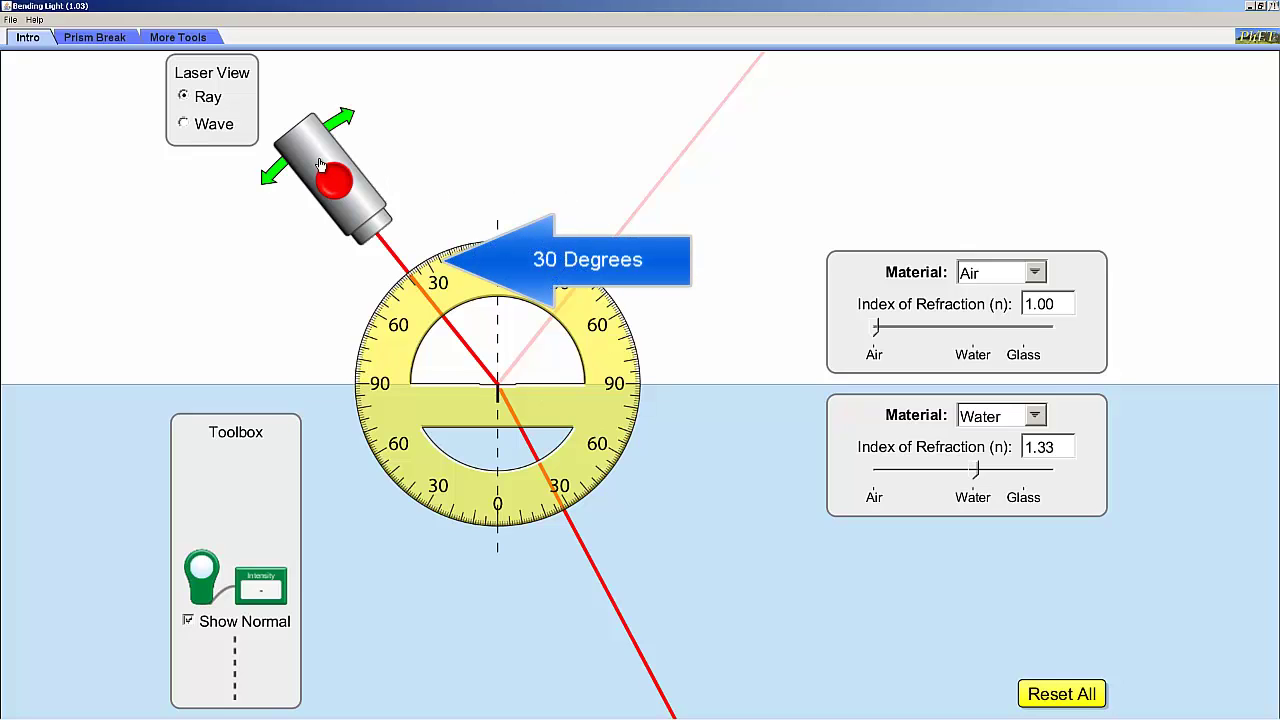
drag(320, 163, 357, 143)
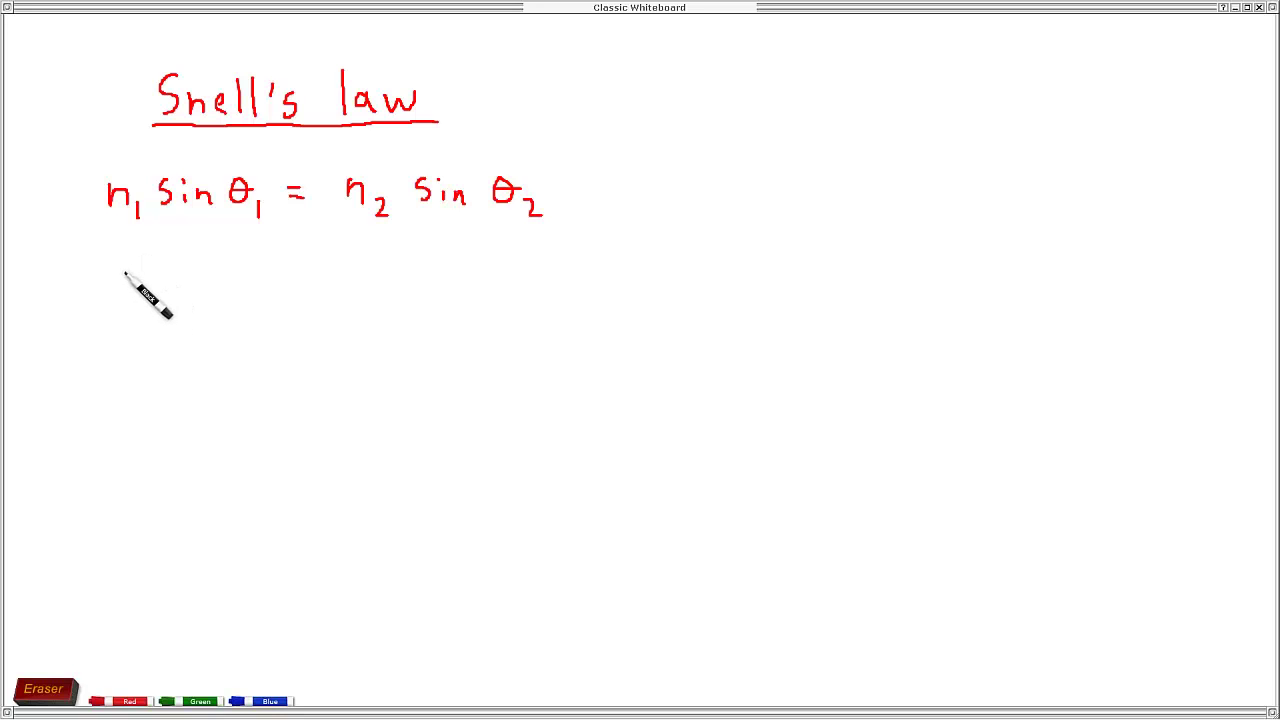
Step: Handwrite θ1 = 30° and θ2 = 22° in black beneath the Snell's law equation
mouse_move(126, 260)
mouse_down()
mouse_move(141, 281)
mouse_move(131, 286)
mouse_move(142, 270)
mouse_move(153, 288)
mouse_move(192, 266)
mouse_up()
mouse_move(181, 276)
mouse_down()
mouse_move(220, 260)
mouse_move(234, 284)
mouse_move(260, 287)
mouse_move(272, 250)
mouse_up()
mouse_move(126, 313)
mouse_down()
mouse_move(121, 325)
mouse_move(162, 340)
mouse_move(197, 319)
mouse_move(268, 330)
mouse_move(276, 300)
mouse_up()
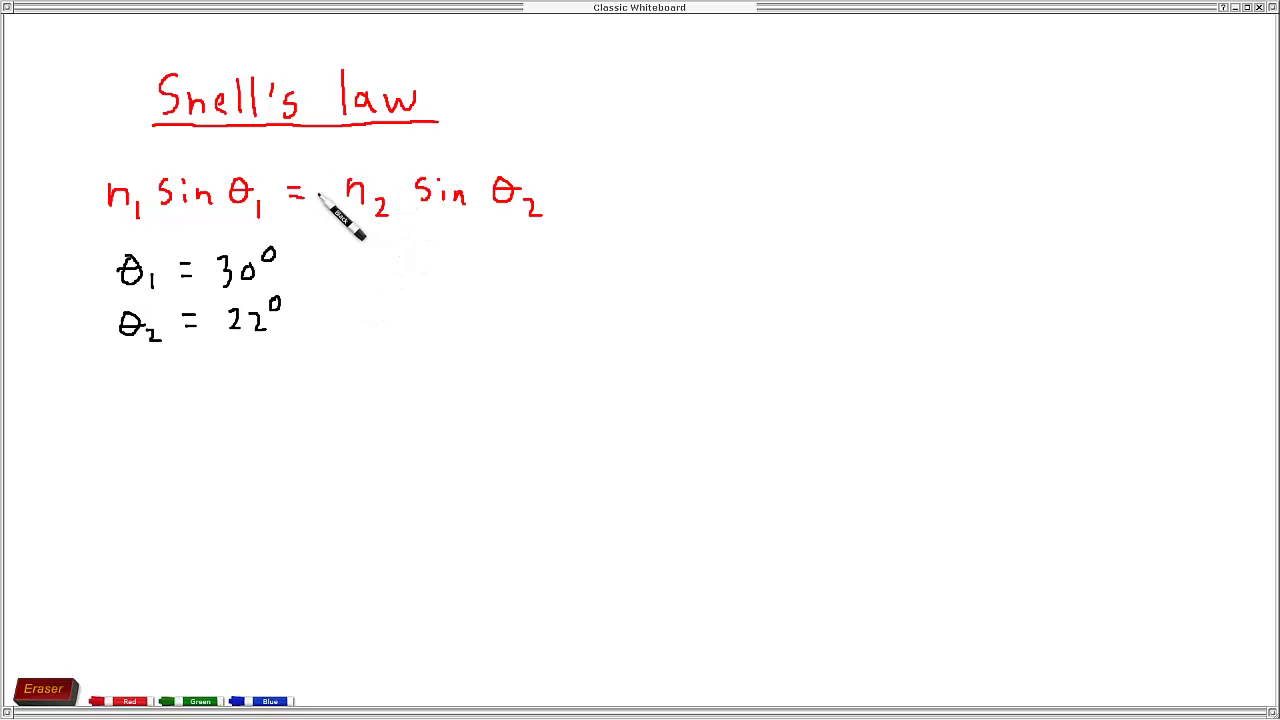
Step: In green, circle n2 and draw an arrow to n1 marking air = 1
click(198, 703)
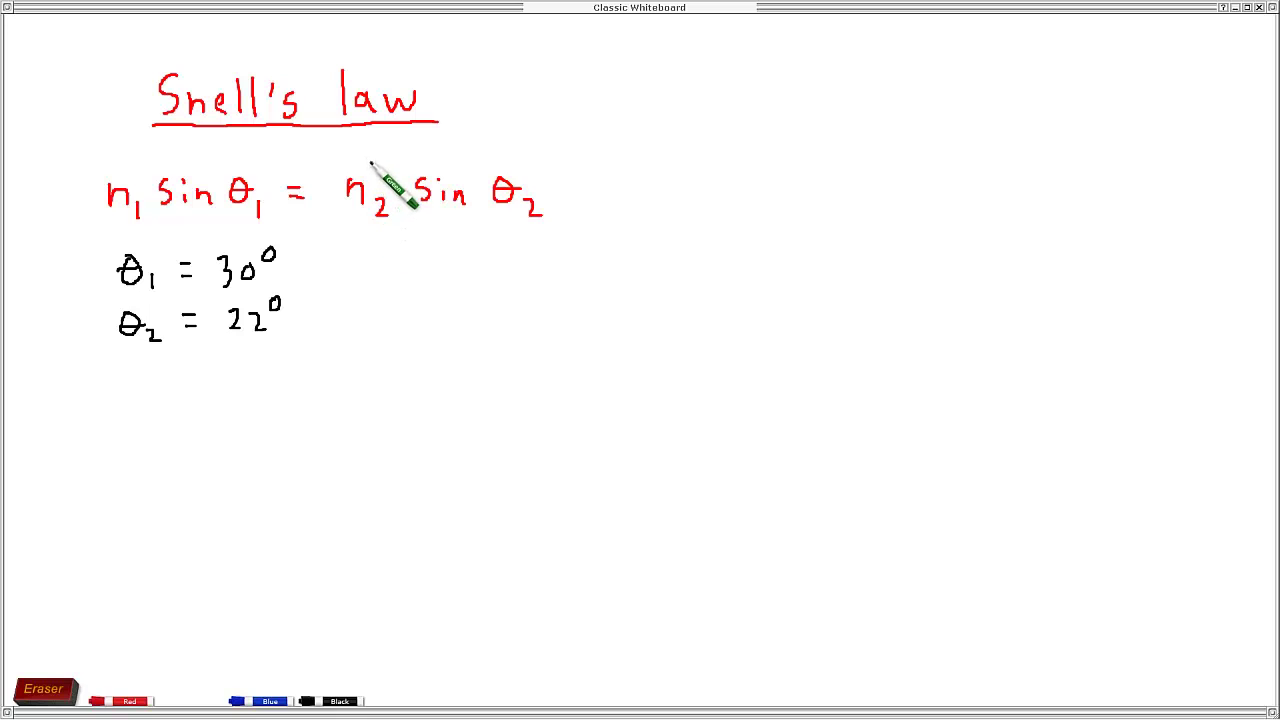
mouse_move(370, 161)
mouse_down()
mouse_move(324, 199)
mouse_move(345, 228)
mouse_move(393, 215)
mouse_move(401, 189)
mouse_move(372, 160)
mouse_up()
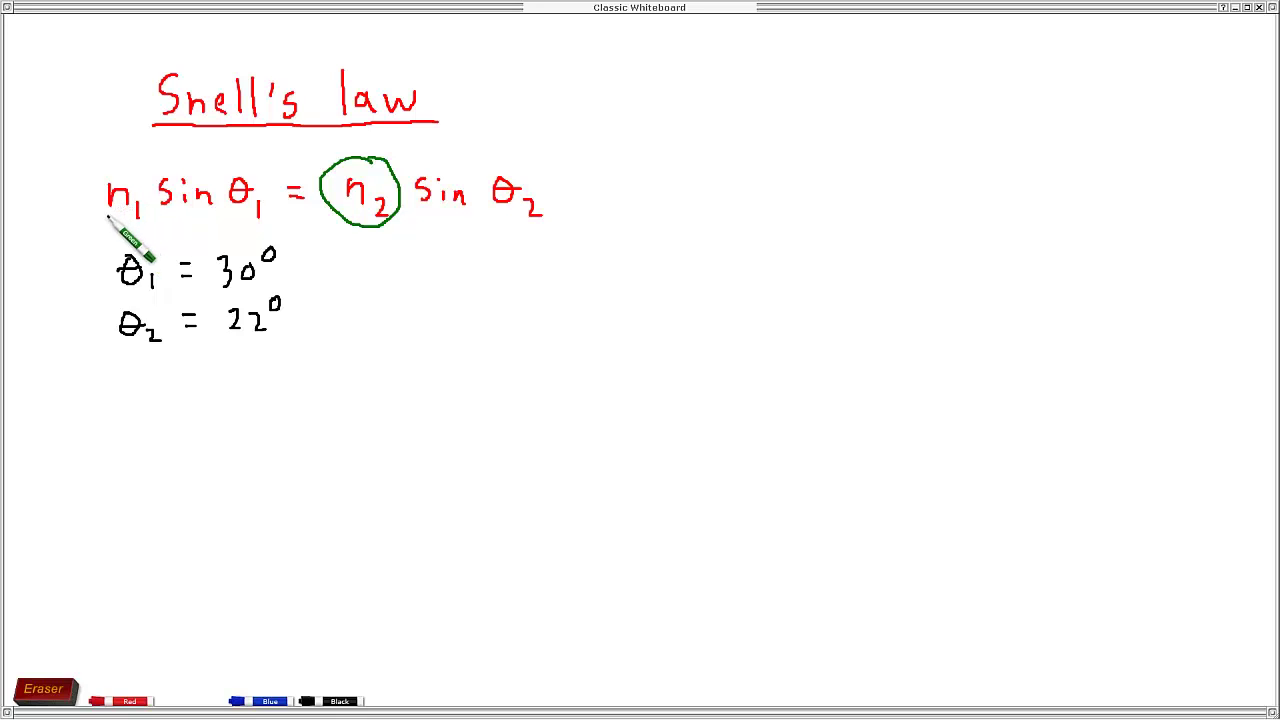
mouse_move(112, 224)
mouse_down()
mouse_move(128, 177)
mouse_move(139, 198)
mouse_move(117, 153)
mouse_move(179, 159)
mouse_up()
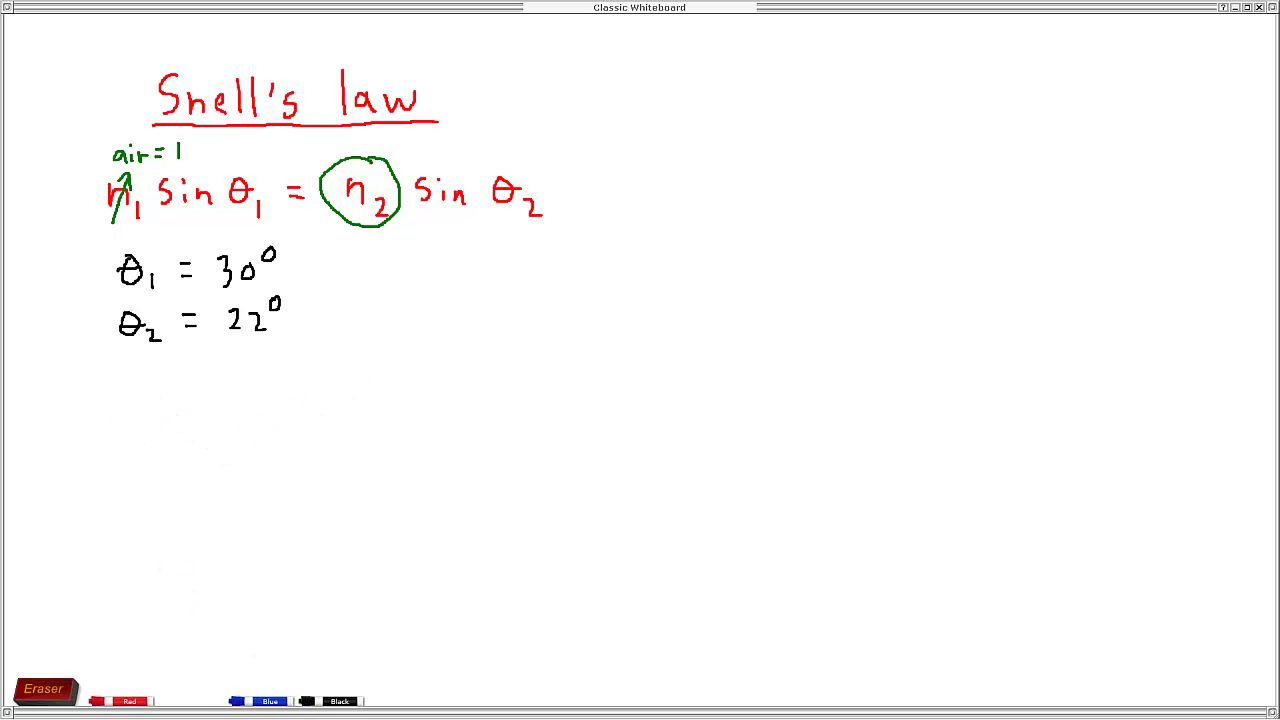
Step: In blue, write sin θ1 = n2 sin θ2 below the equation
click(262, 701)
mouse_move(149, 397)
mouse_down()
mouse_move(143, 412)
mouse_move(230, 413)
mouse_up()
mouse_move(224, 400)
mouse_down()
mouse_move(259, 427)
mouse_move(281, 394)
mouse_move(343, 405)
mouse_move(328, 394)
mouse_move(360, 413)
mouse_move(405, 402)
mouse_move(406, 382)
mouse_move(414, 407)
mouse_move(446, 409)
mouse_move(455, 393)
mouse_move(481, 417)
mouse_up()
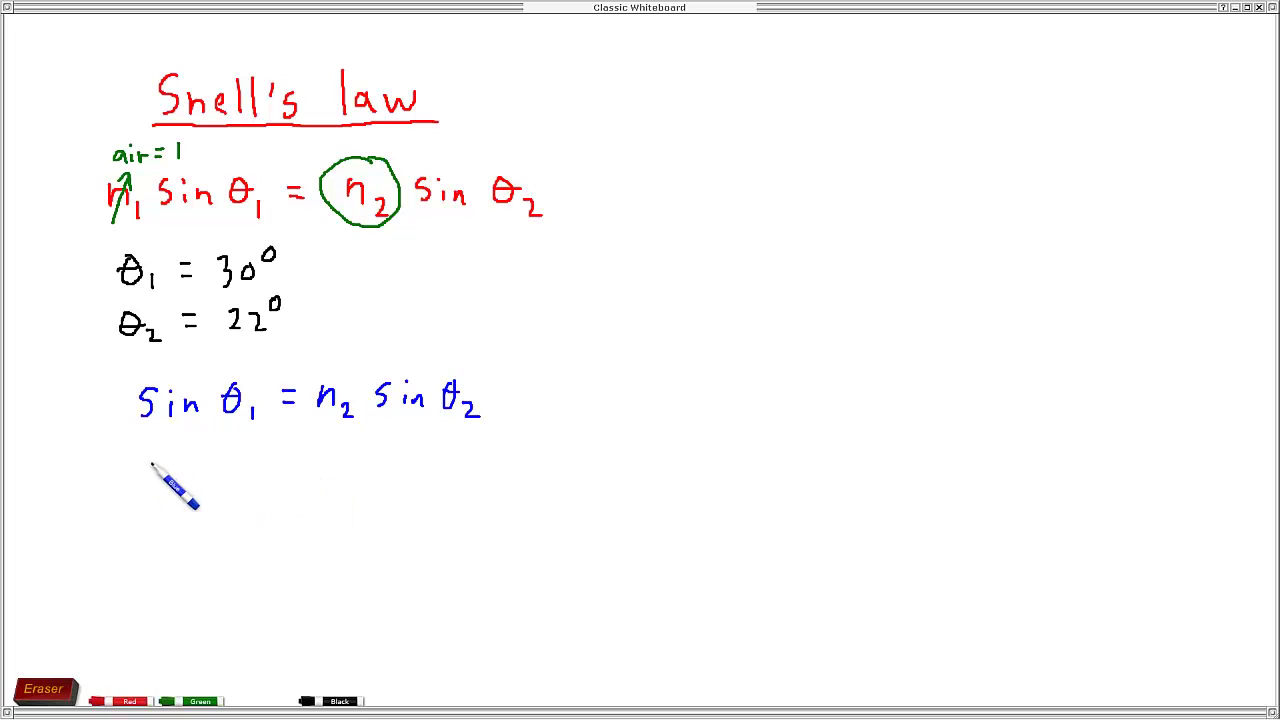
Step: Write the fraction sin θ1 over sin θ2 = n2 in blue on a new line
mouse_move(152, 458)
mouse_down()
mouse_move(140, 478)
mouse_move(223, 477)
mouse_up()
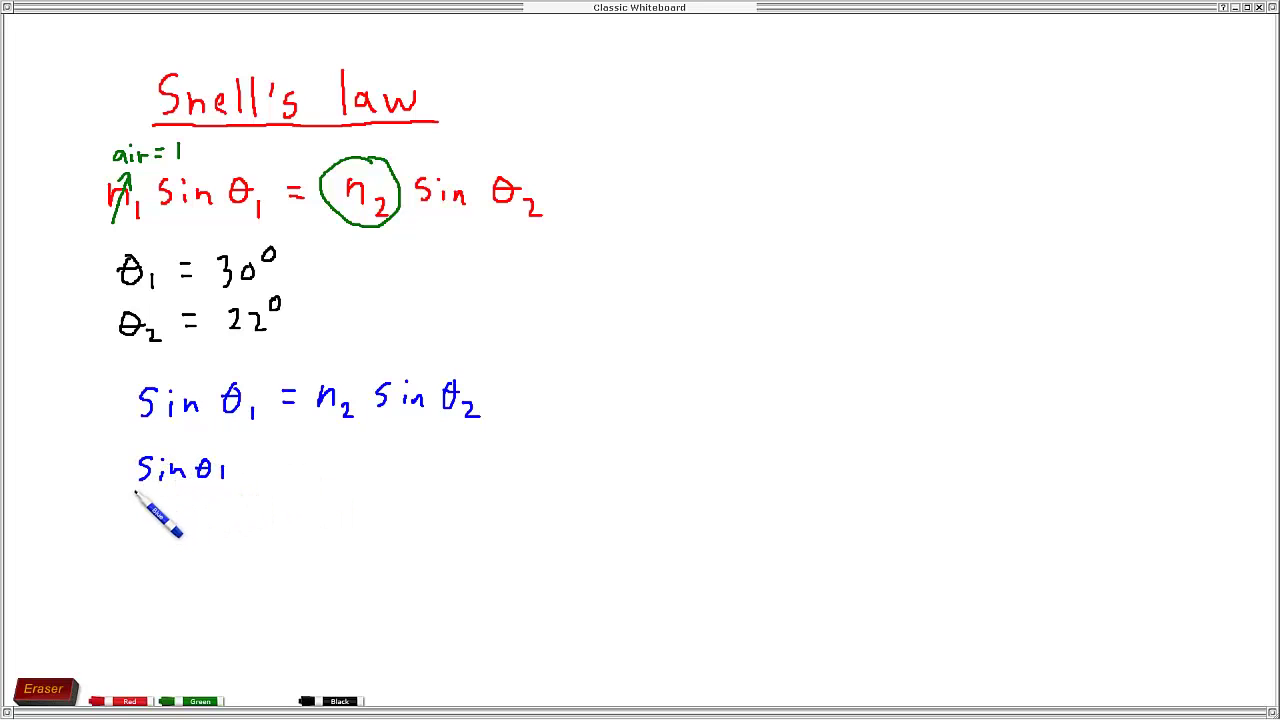
drag(137, 489, 236, 489)
mouse_move(150, 510)
mouse_down()
mouse_move(149, 534)
mouse_move(171, 514)
mouse_move(222, 517)
mouse_move(225, 533)
mouse_up()
drag(264, 487, 333, 508)
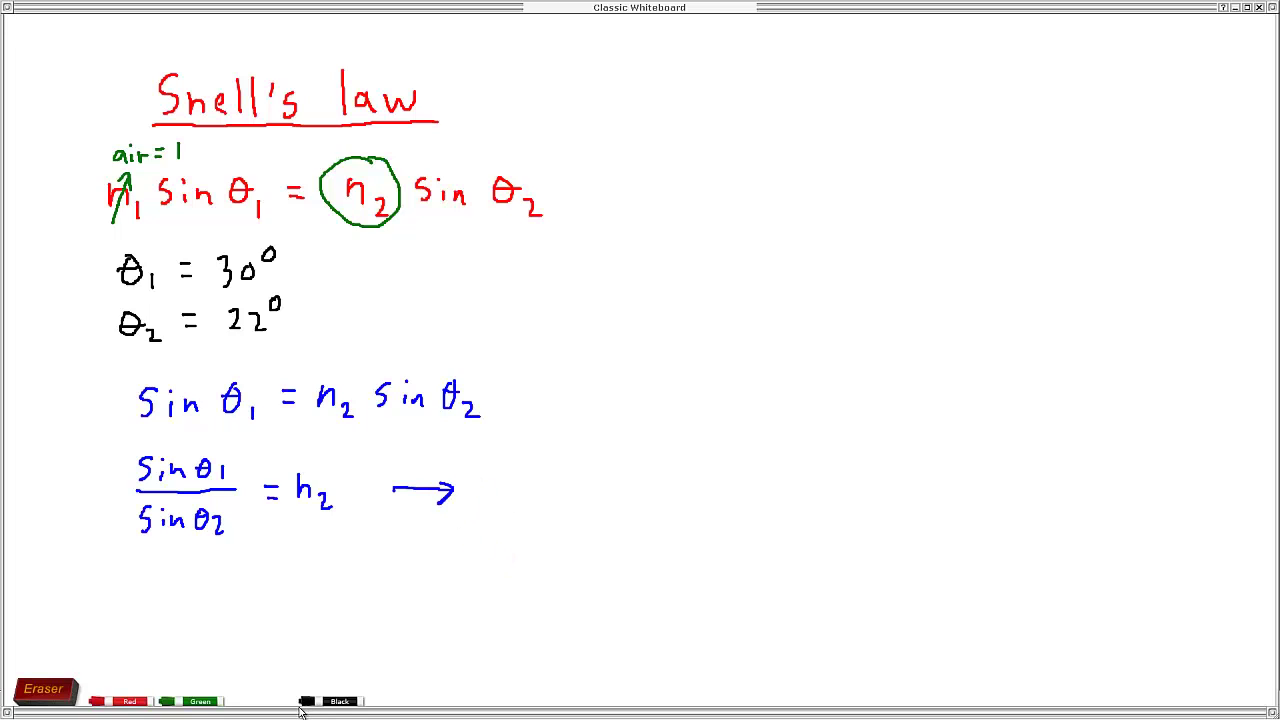
Step: Calculate sin 30° ÷ sin 22° in Calculator, getting about 1.3347
mouse_move(272, 716)
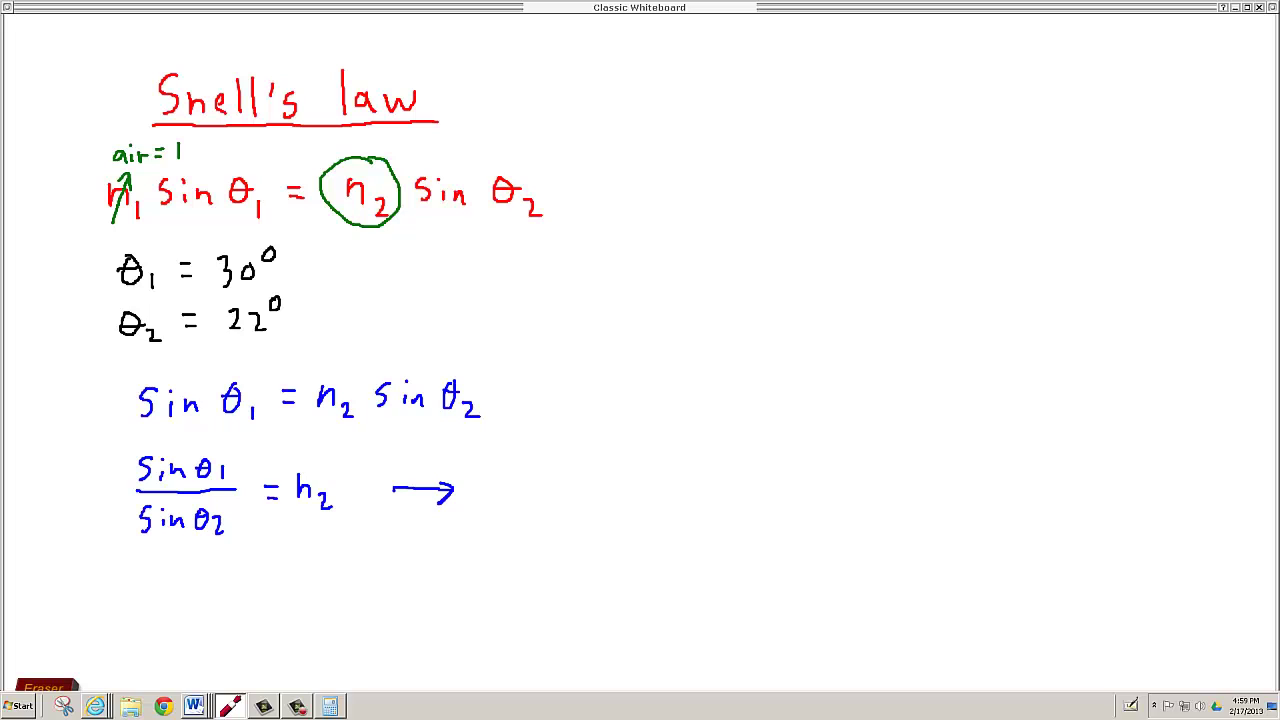
click(329, 708)
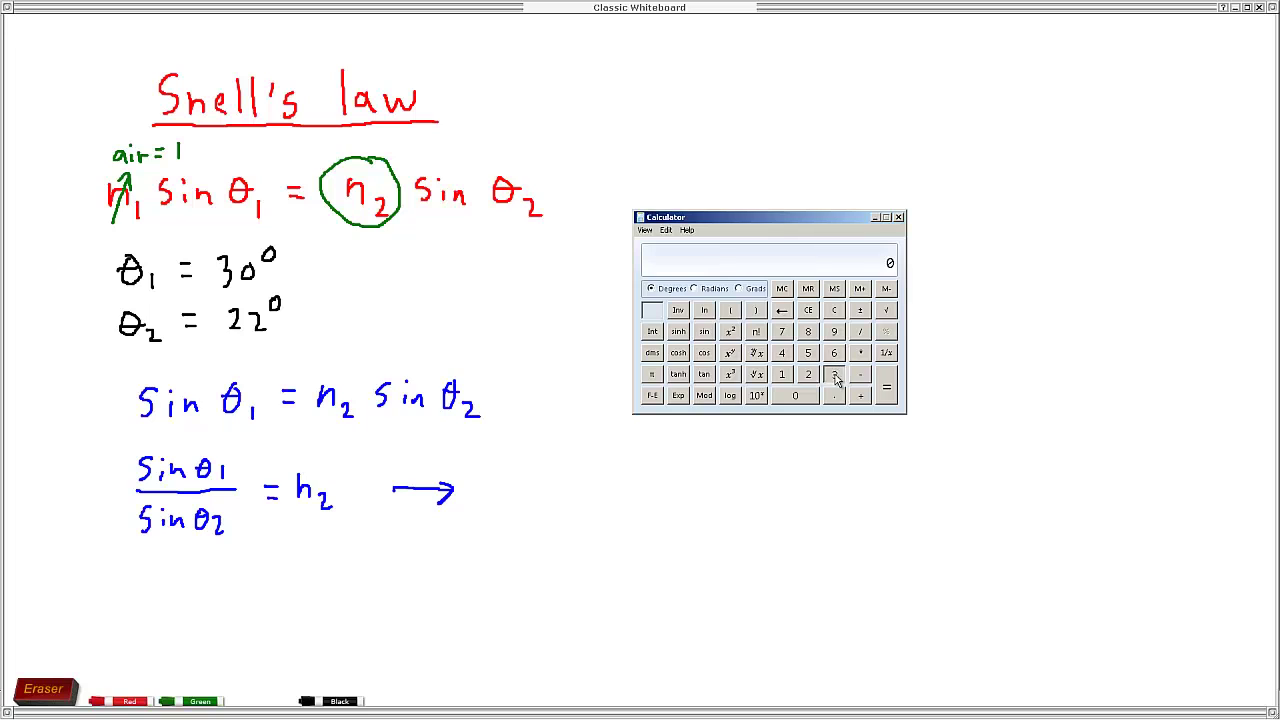
click(704, 332)
click(705, 336)
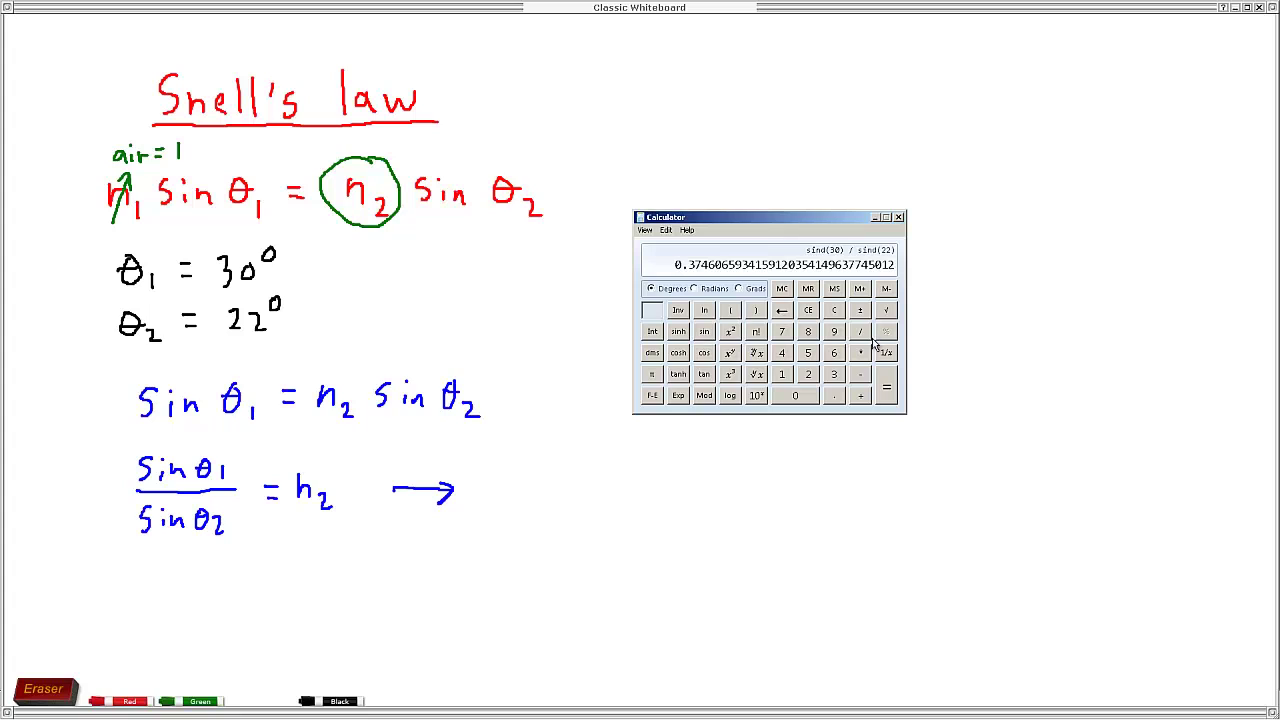
click(887, 390)
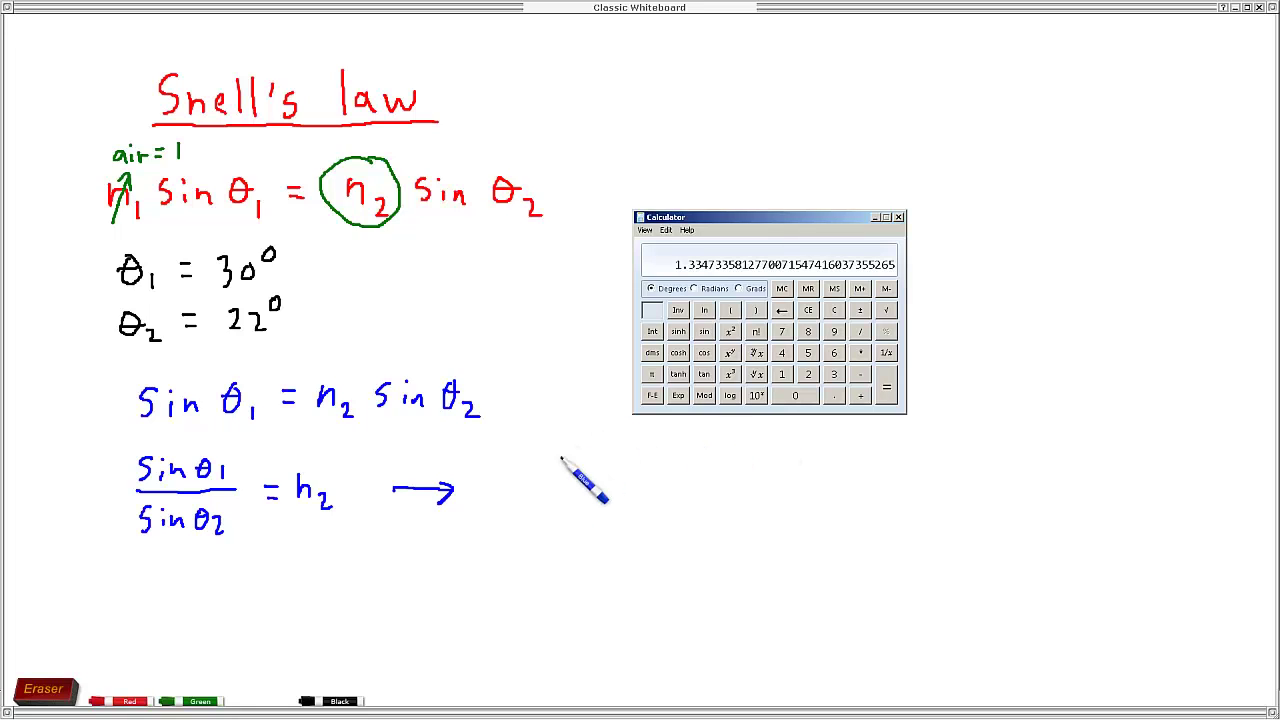
Step: Write the result 1.33 after the arrow in blue marker
drag(486, 481, 486, 505)
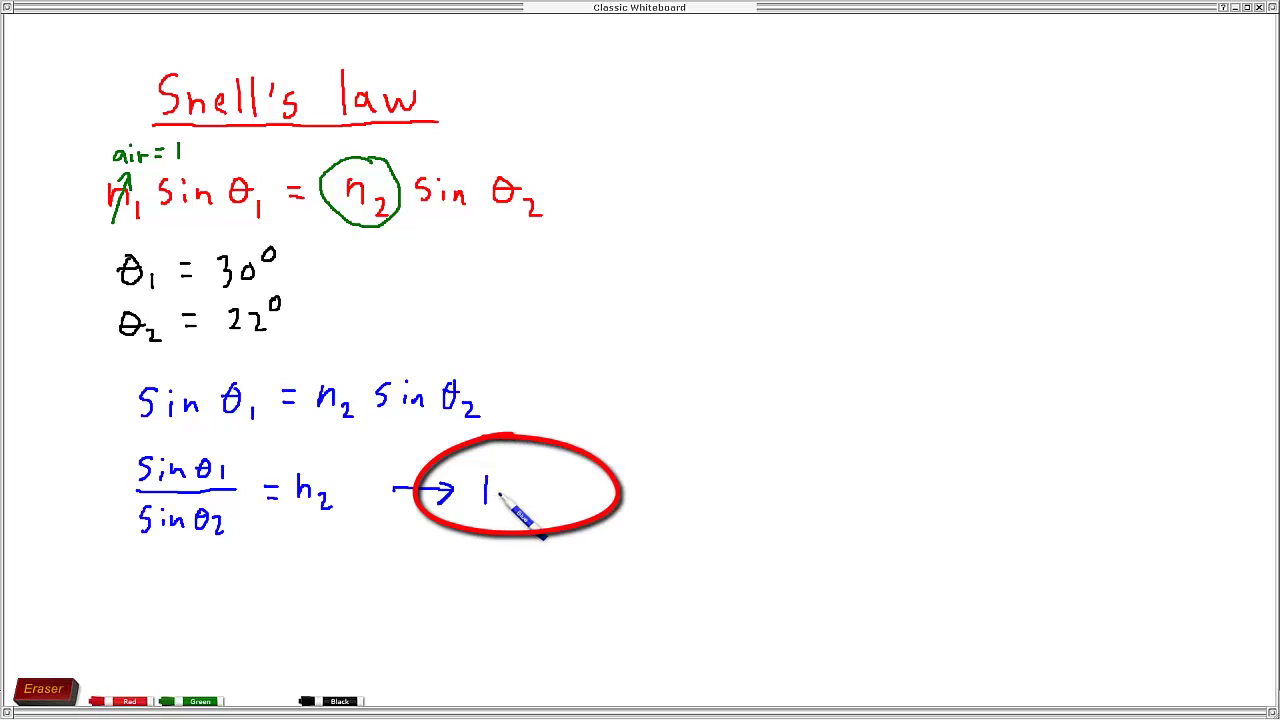
click(497, 500)
mouse_move(503, 478)
mouse_down()
mouse_move(504, 504)
mouse_move(534, 486)
mouse_move(528, 505)
mouse_up()
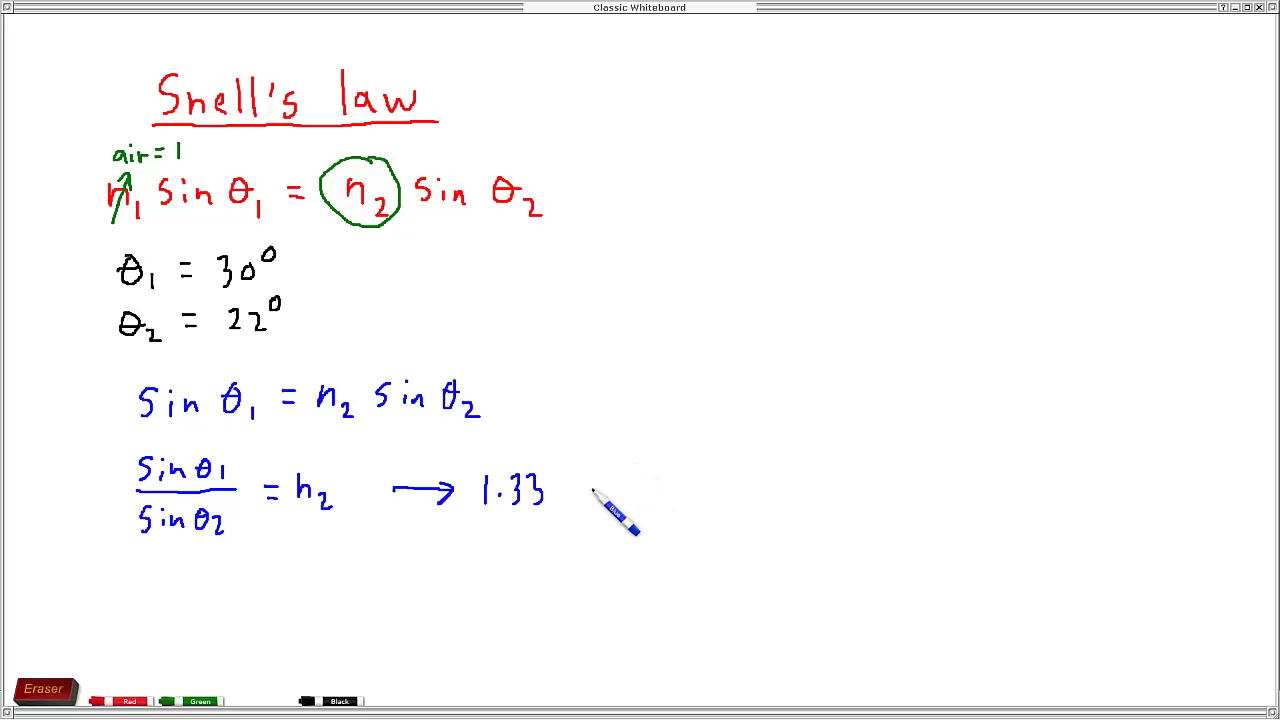
Step: Draw another arrow leading to the fraction c / N(in material)
mouse_move(598, 489)
mouse_down()
mouse_move(658, 490)
mouse_move(648, 481)
mouse_up()
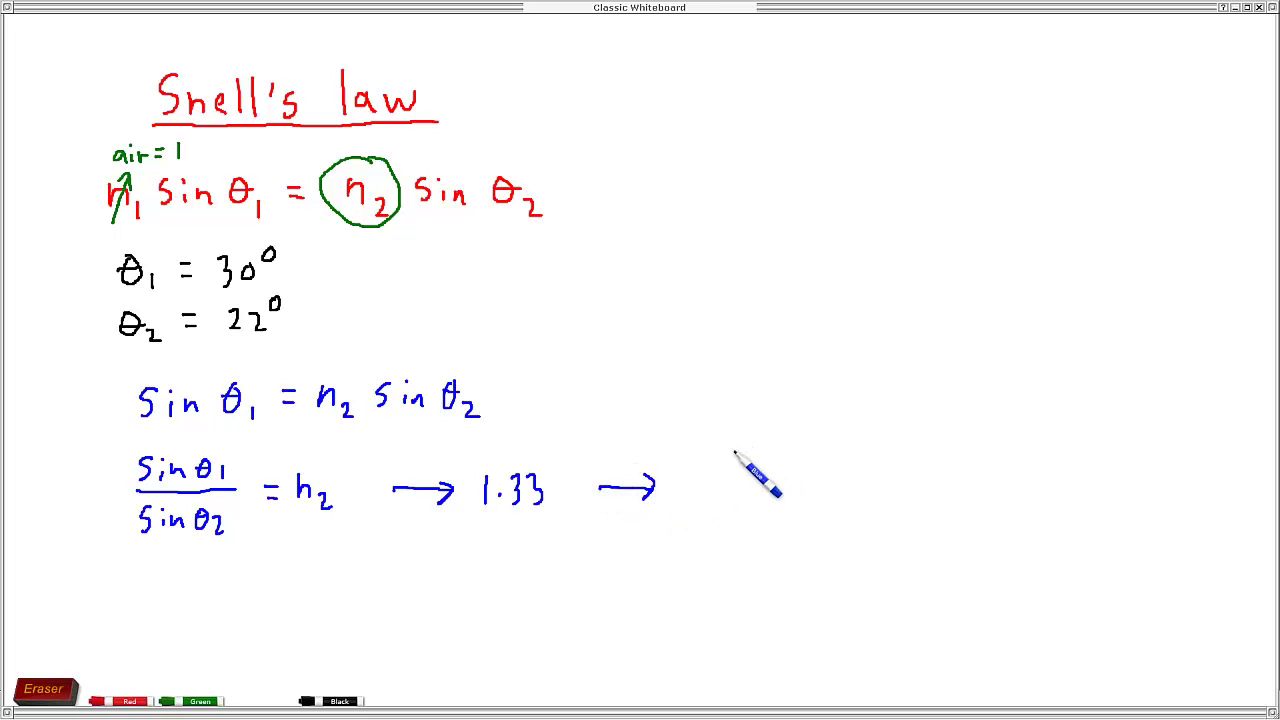
mouse_move(745, 453)
mouse_down()
mouse_move(708, 480)
mouse_move(773, 481)
mouse_up()
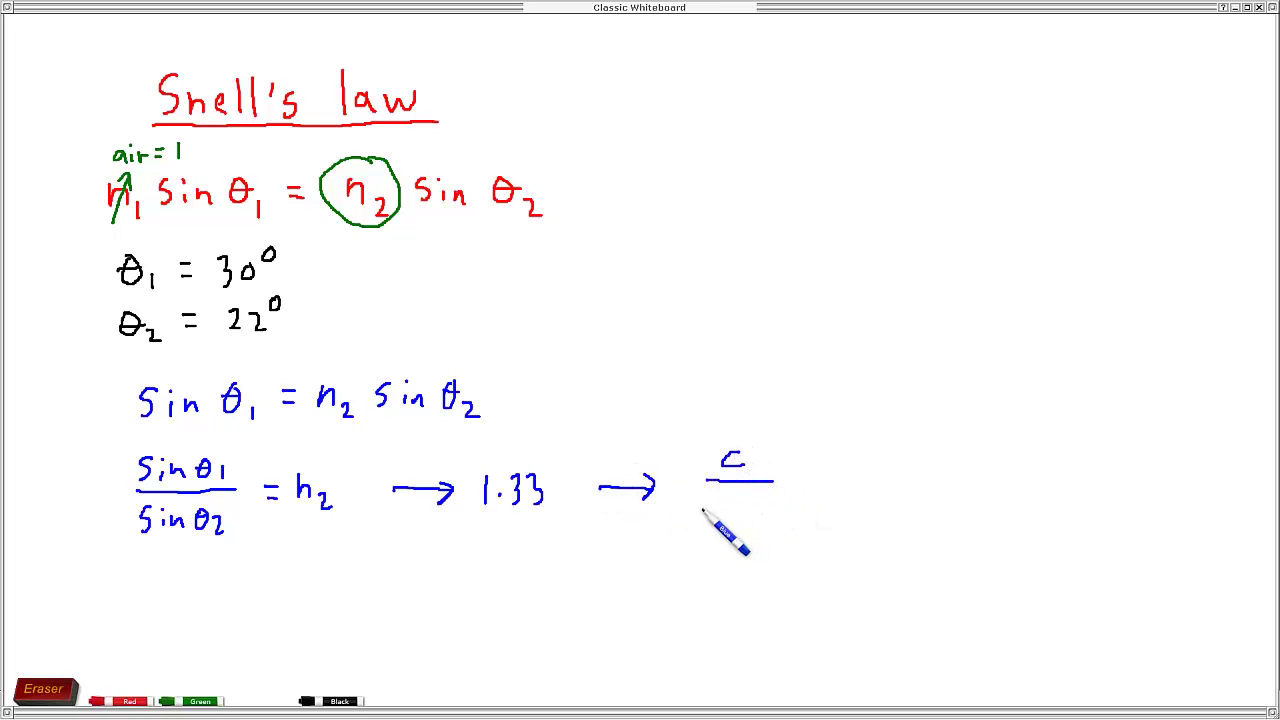
mouse_move(716, 518)
mouse_down()
mouse_move(738, 502)
mouse_move(823, 530)
mouse_move(822, 507)
mouse_move(920, 518)
mouse_up()
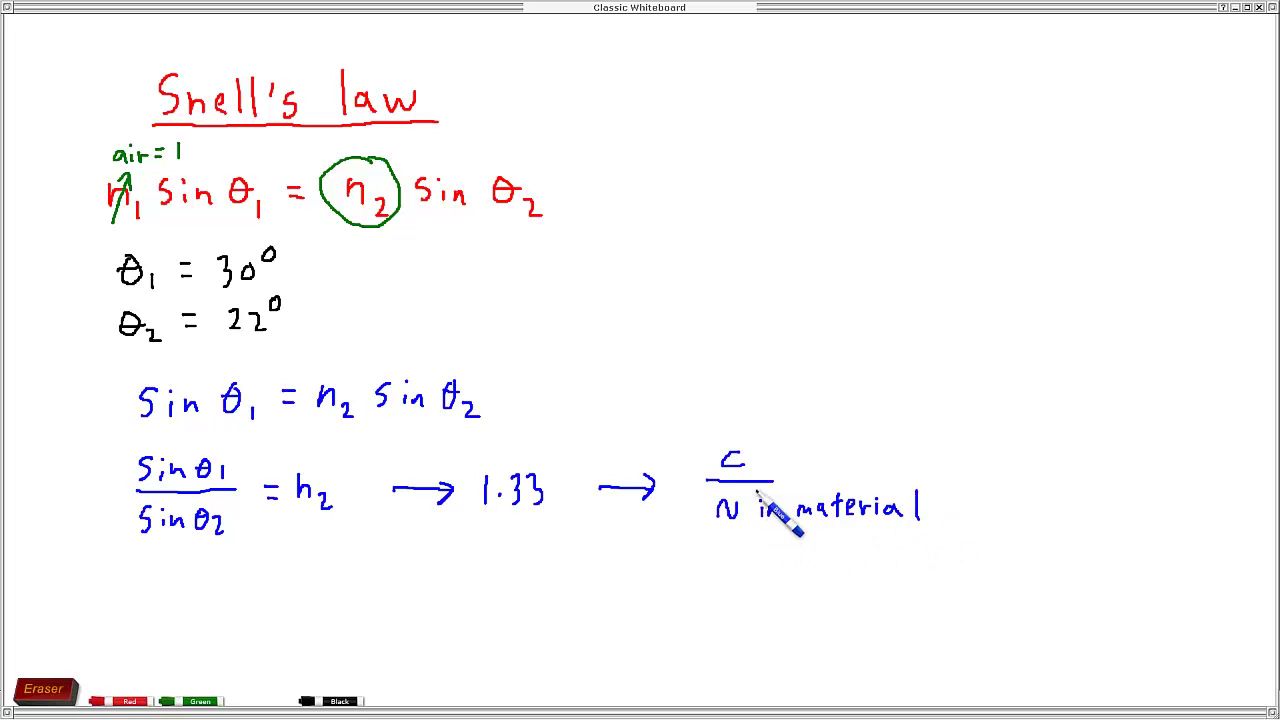
drag(753, 496, 750, 521)
drag(922, 486, 929, 528)
drag(740, 522, 728, 518)
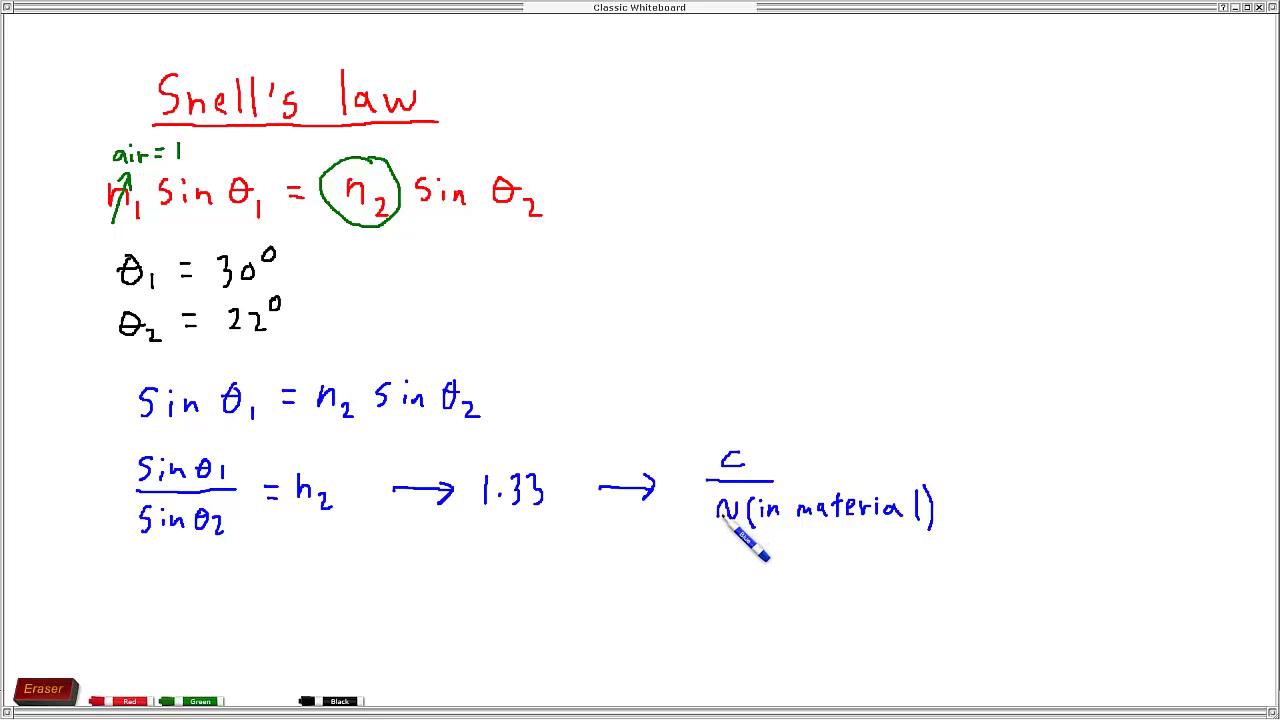
drag(740, 457, 720, 452)
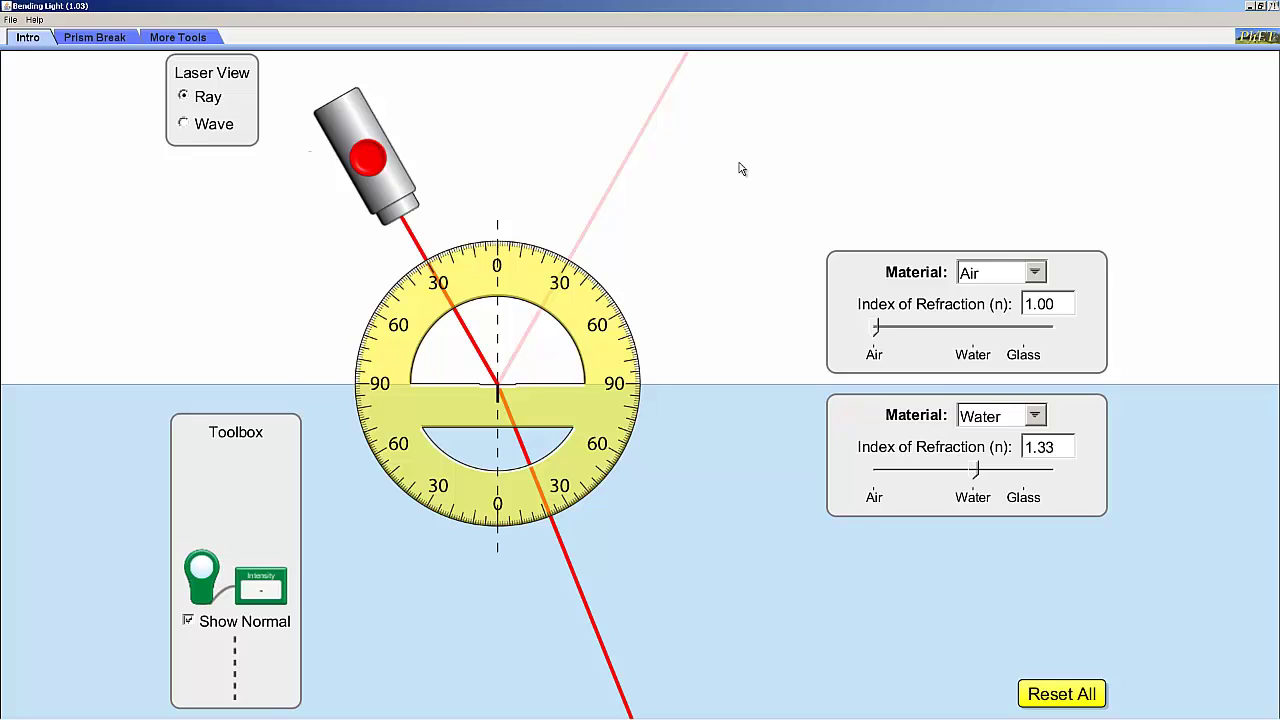
Step: Bring Bending Light back and point to the laser's 30° angle of incidence
mouse_move(360, 124)
mouse_move(358, 125)
mouse_down()
mouse_move(242, 174)
mouse_move(205, 220)
mouse_move(290, 160)
mouse_move(355, 142)
mouse_up()
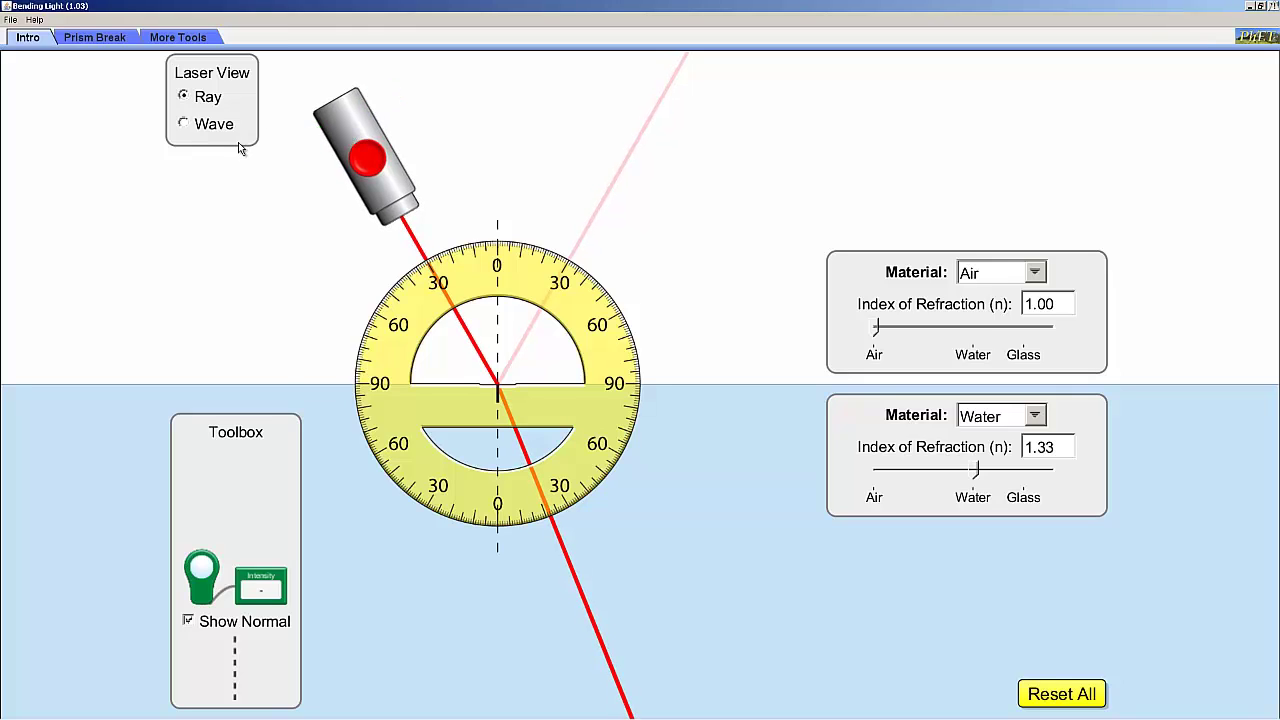